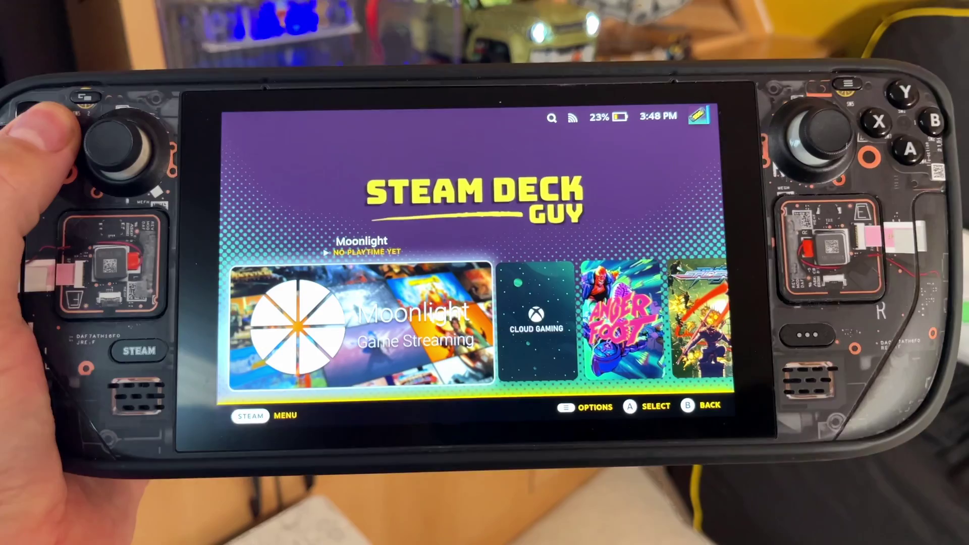
Switch HLTB for Deck's HLTB Style from Clean to Default and close the plugin menu
key(Right)
key(Right)
key(Right)
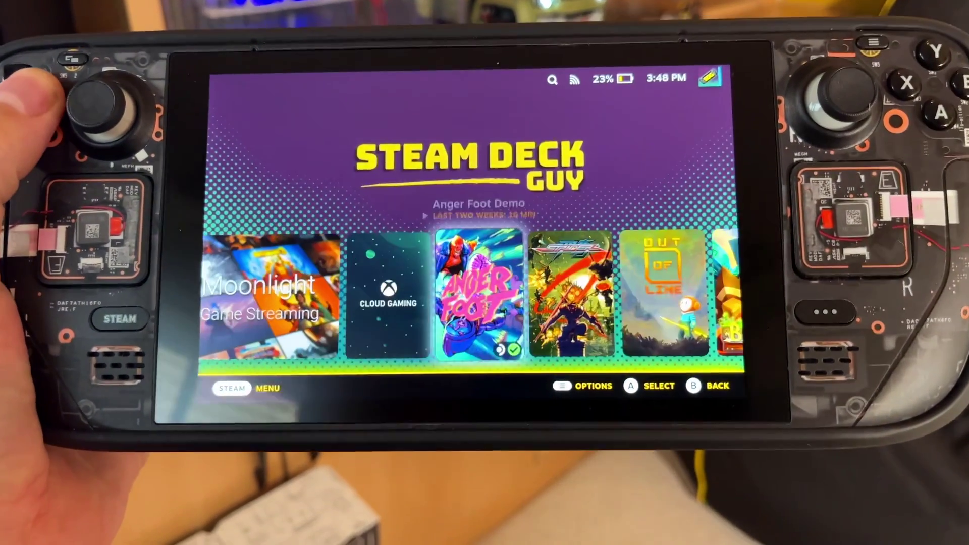
key(Right)
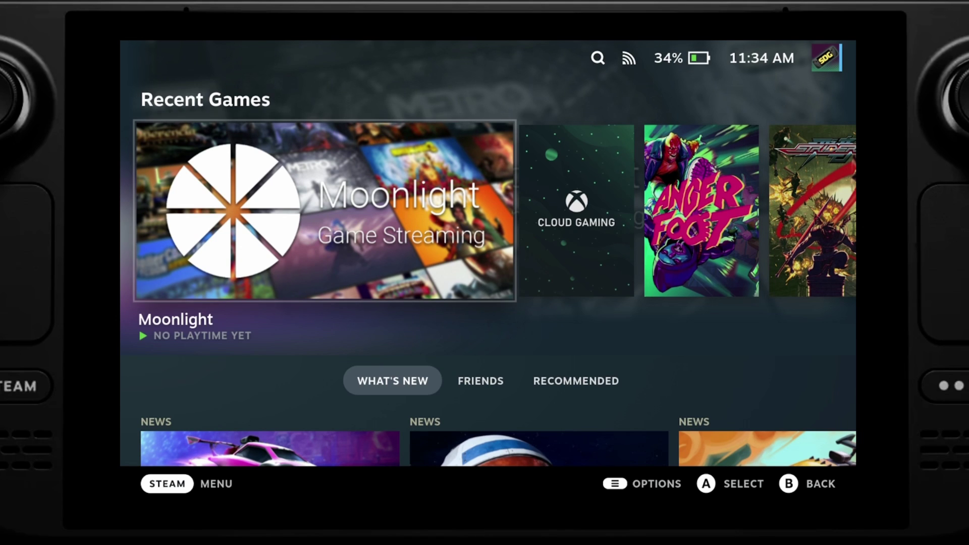
key(ctrl+2)
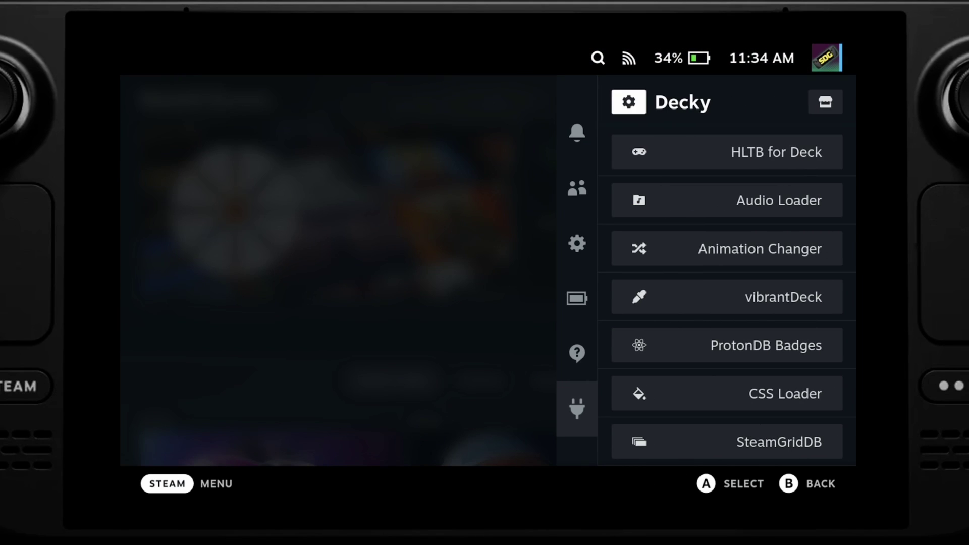
key(Down)
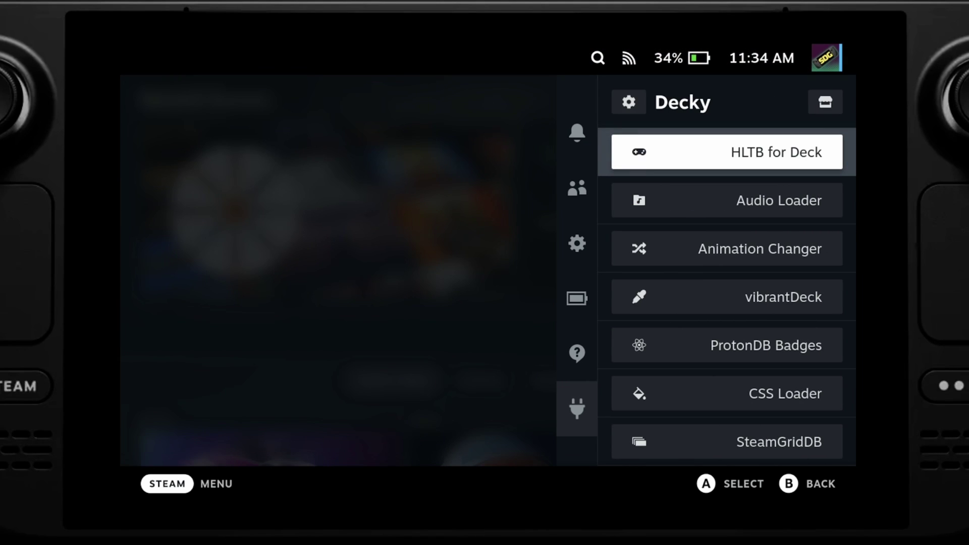
key(Return)
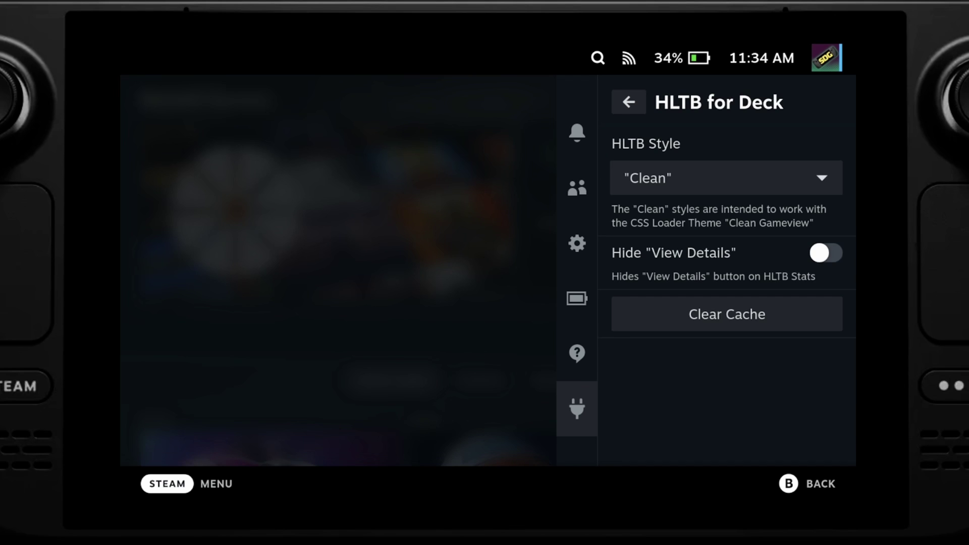
key(Down)
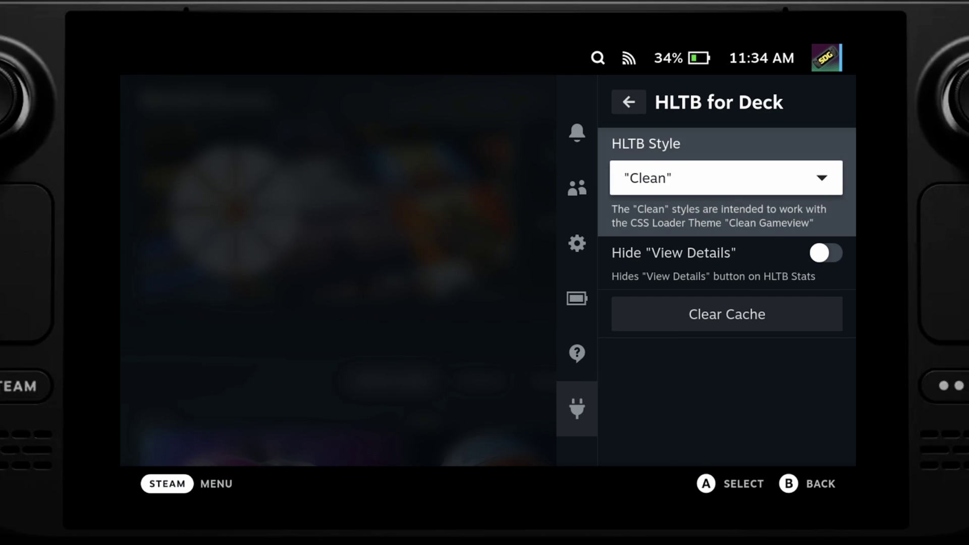
key(Return)
key(Up)
key(Return)
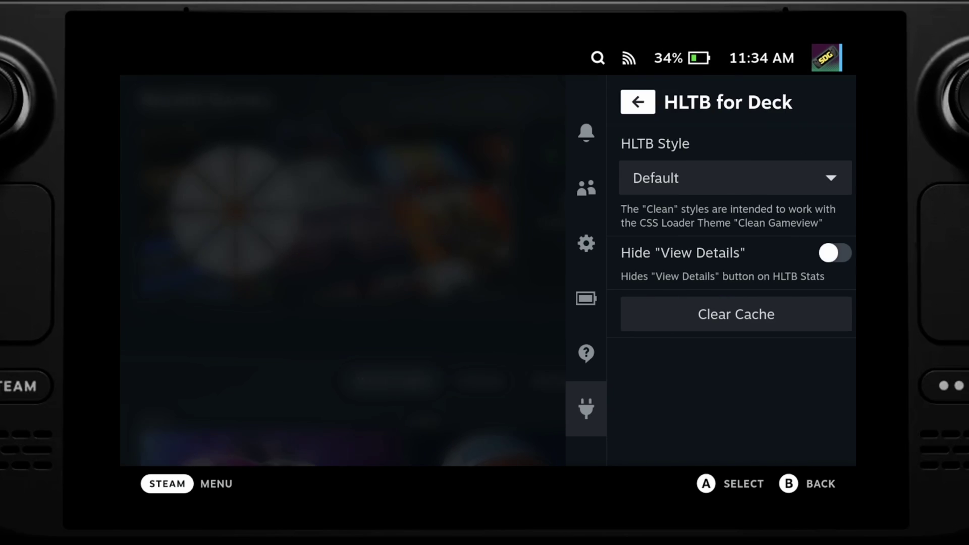
key(Escape)
key(Escape)
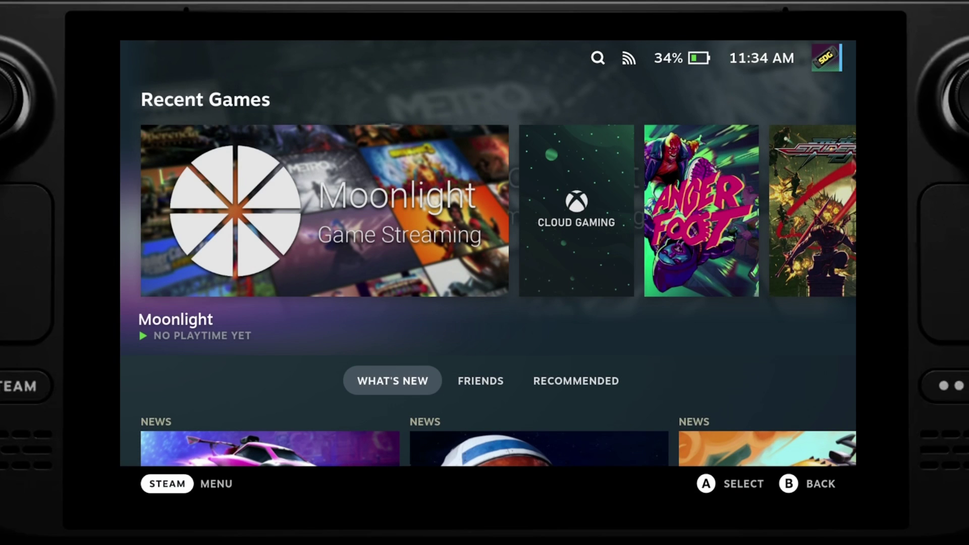
key(Right)
View the Strider and Out of Line game pages, returning home after each
key(Right)
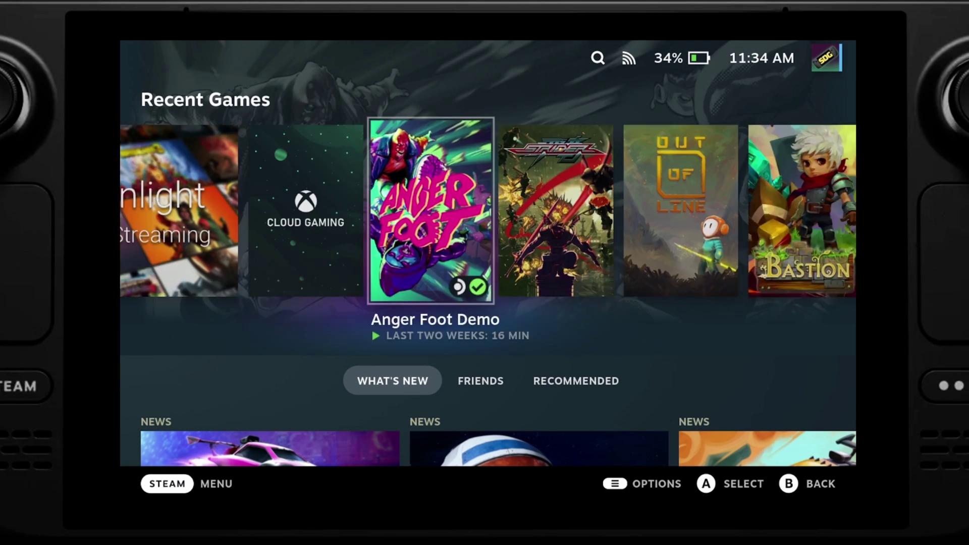
key(Right)
key(Return)
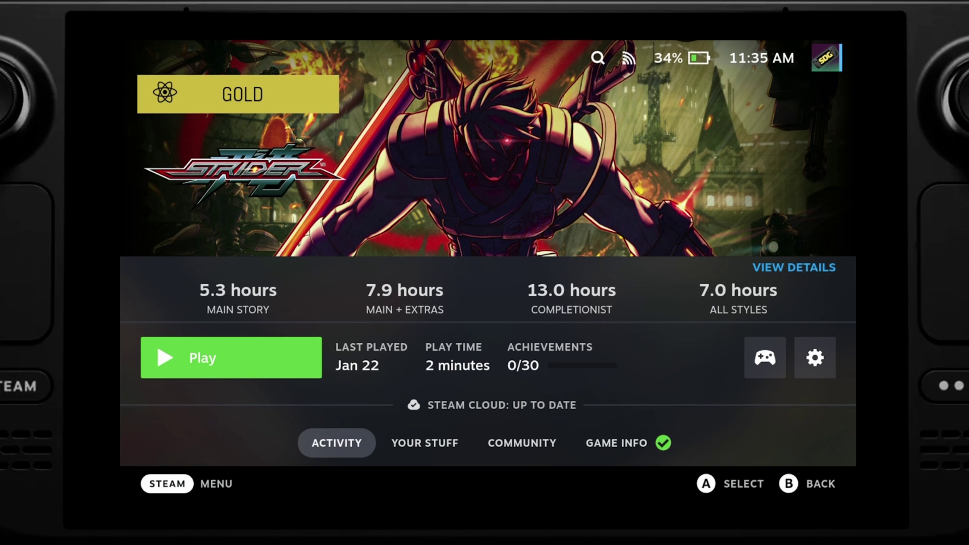
key(Escape)
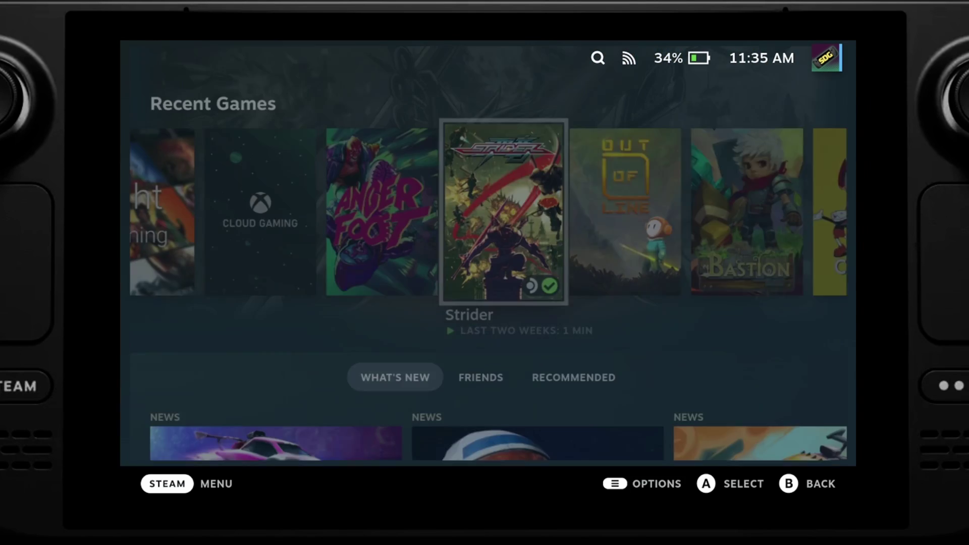
key(Right)
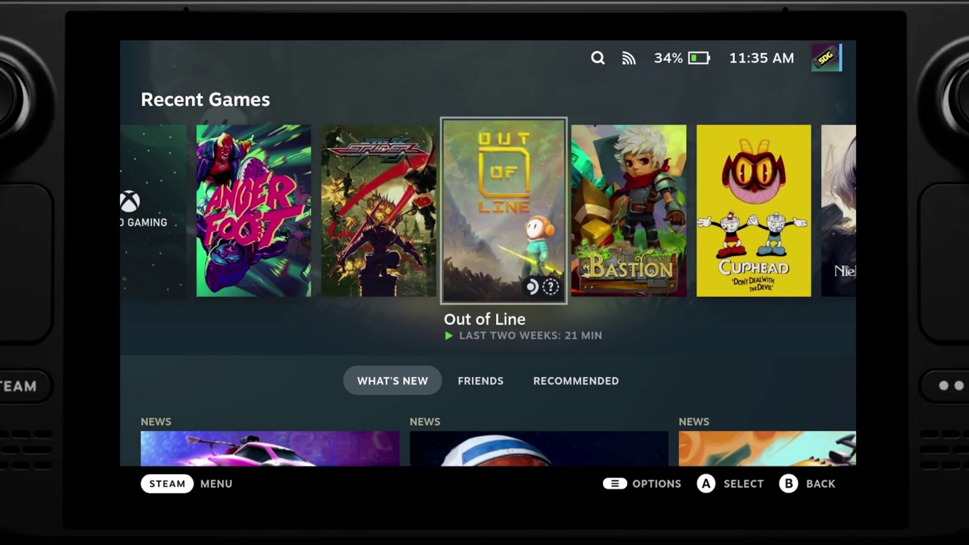
key(Return)
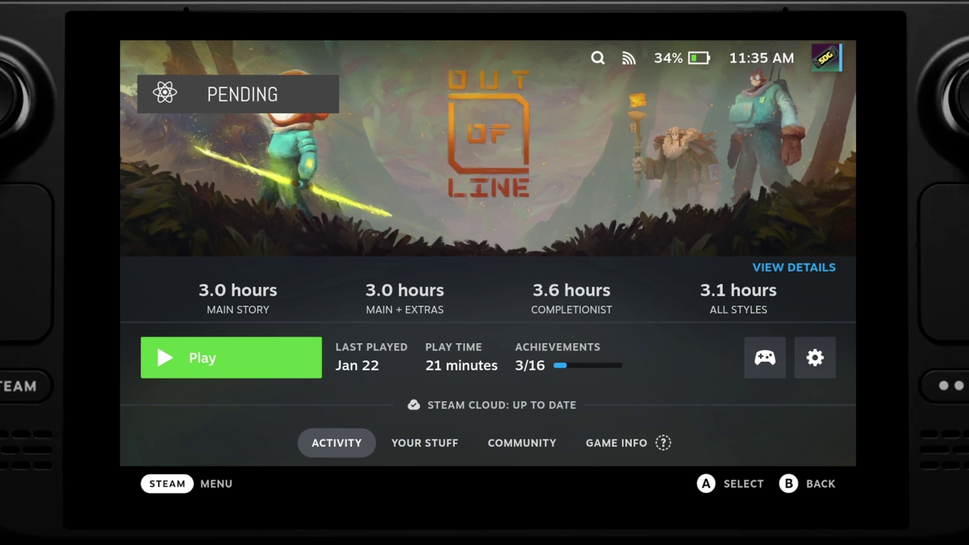
key(Escape)
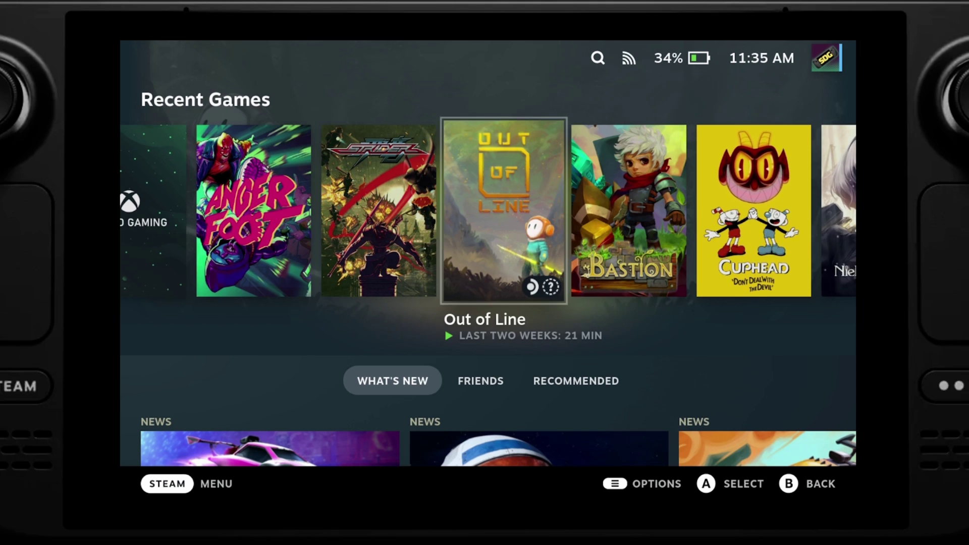
Move along the shelf past Bastion and open NieR:Automata's game page
key(Left)
key(Right)
key(Right)
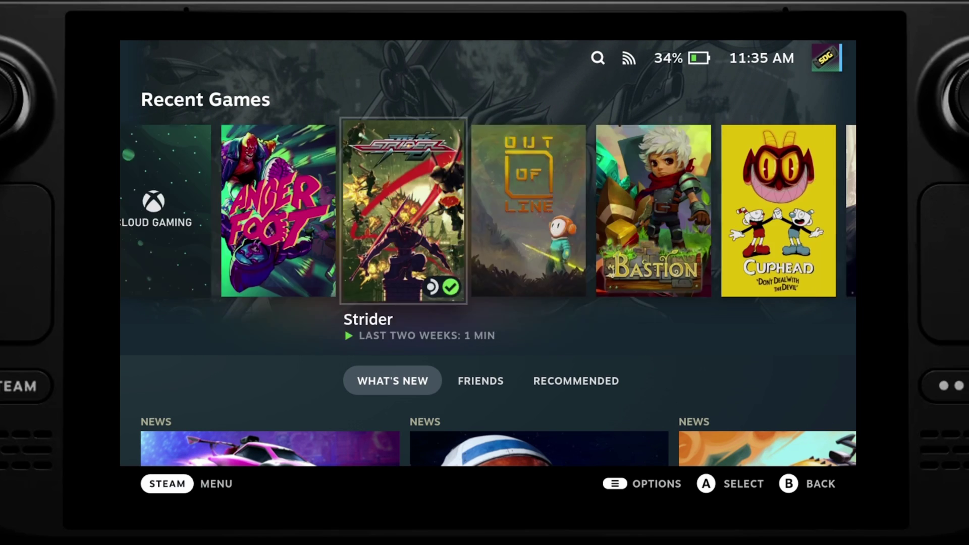
key(Right)
key(Right)
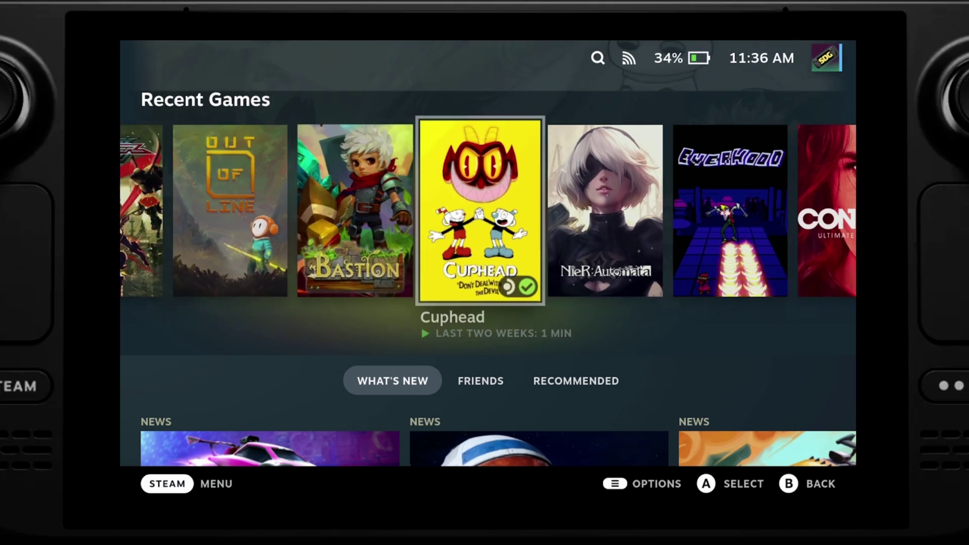
key(Return)
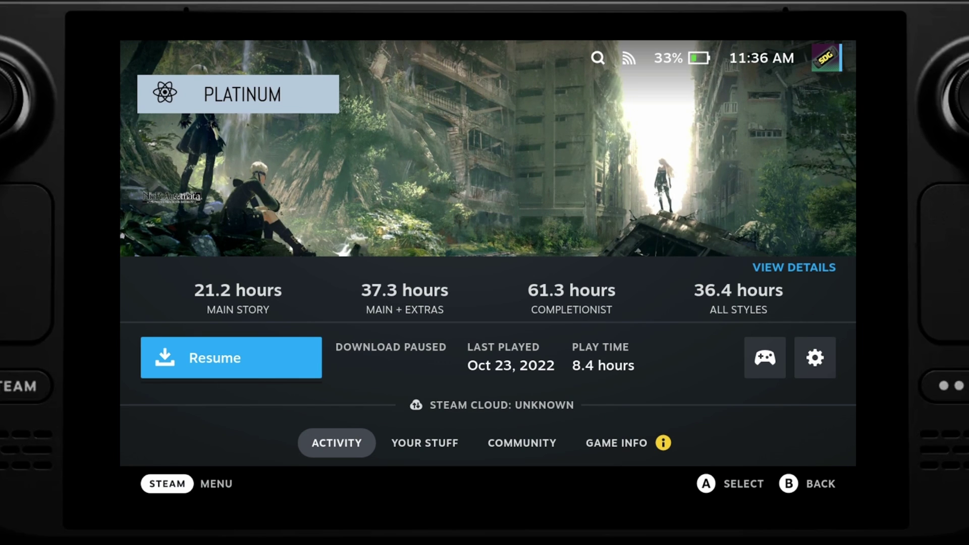
In ProtonDB Badges, try Top Right badge position, then set it back to Top Left
key(ctrl+2)
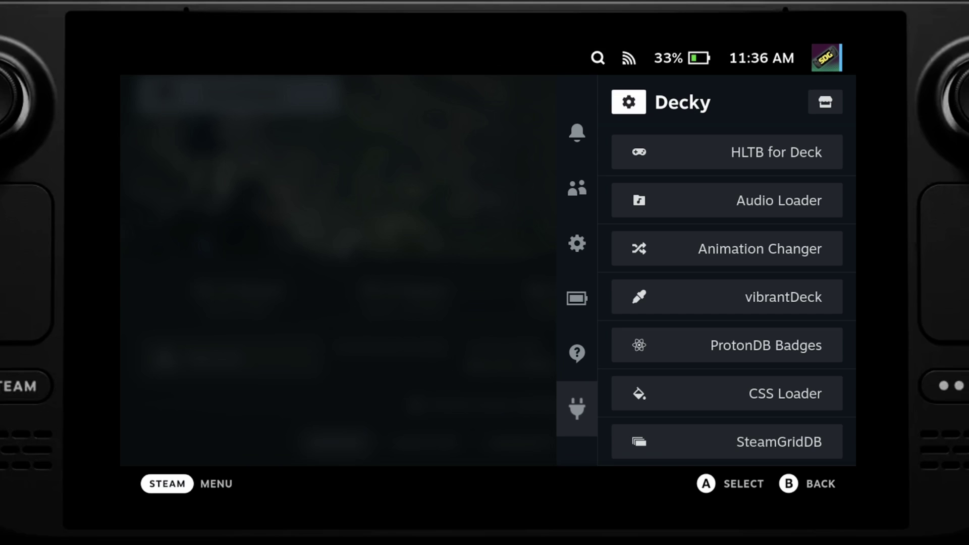
key(Right)
key(Down)
key(Down)
key(Down)
key(Down)
key(Return)
key(Down)
key(Down)
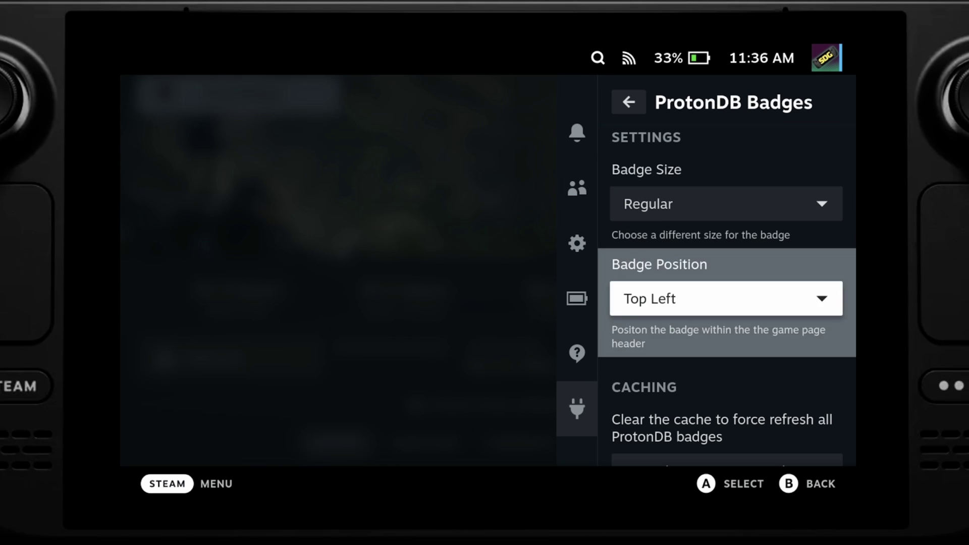
key(Return)
key(Down)
key(Return)
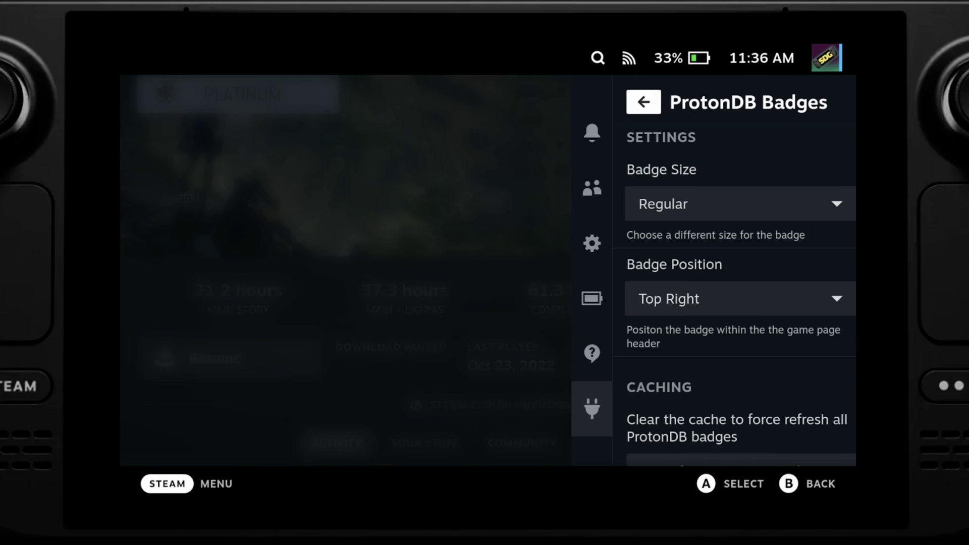
key(Down)
key(Down)
key(Return)
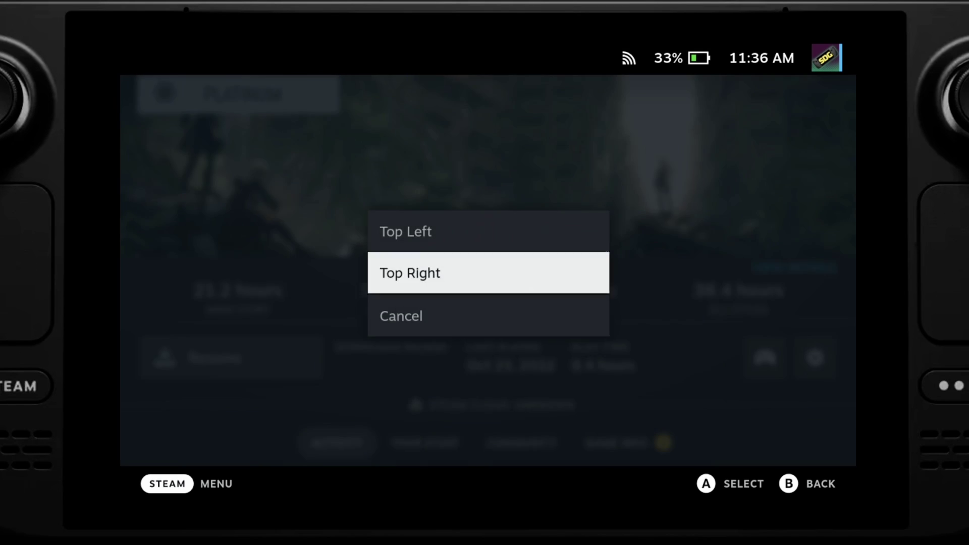
key(Escape)
key(Left)
key(Right)
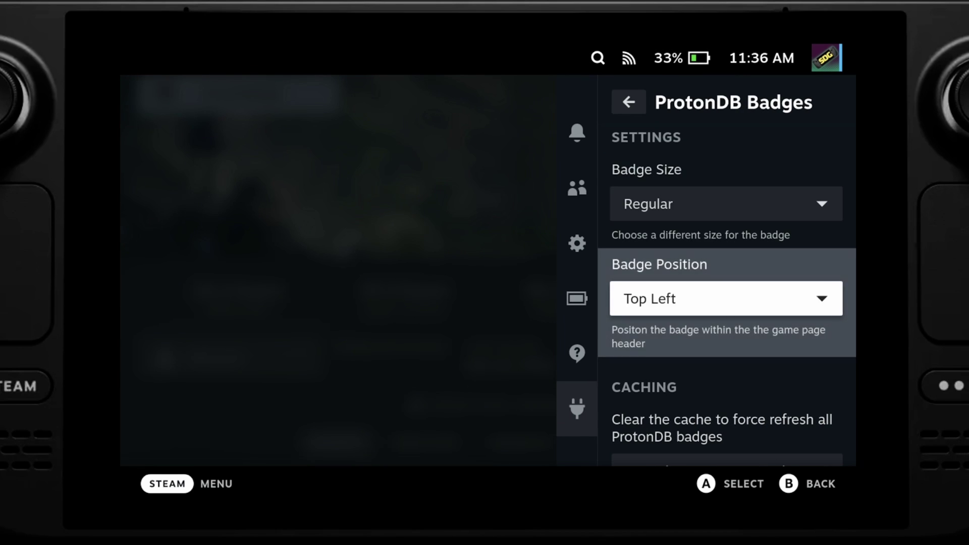
Check the Small badge size option but keep Regular
key(Up)
key(Return)
key(Down)
key(Up)
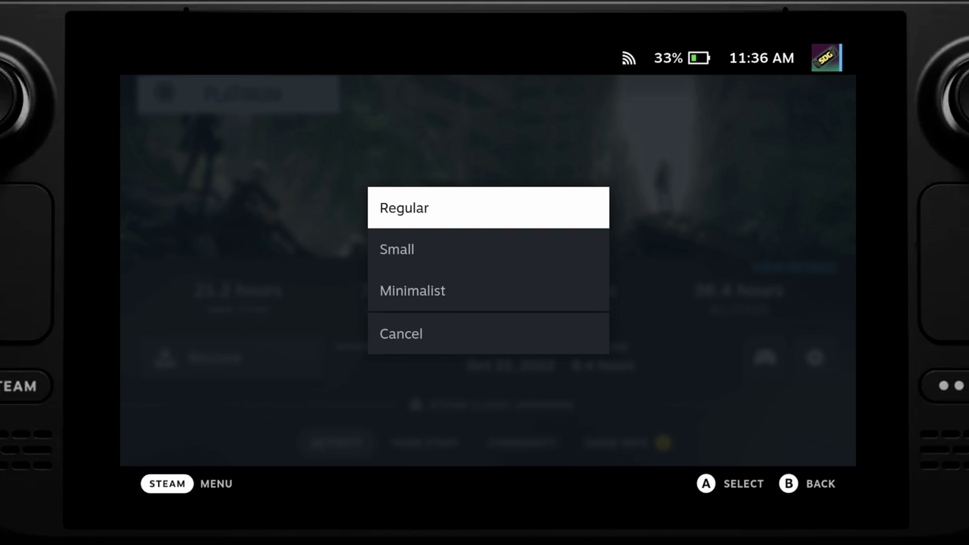
key(Return)
key(Escape)
key(Escape)
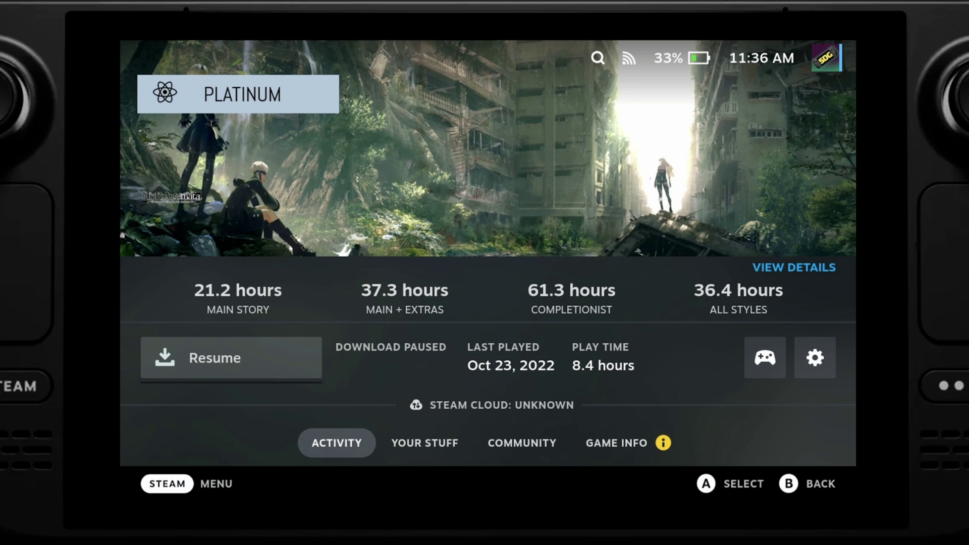
Return home and open Bastion's game page
key(Escape)
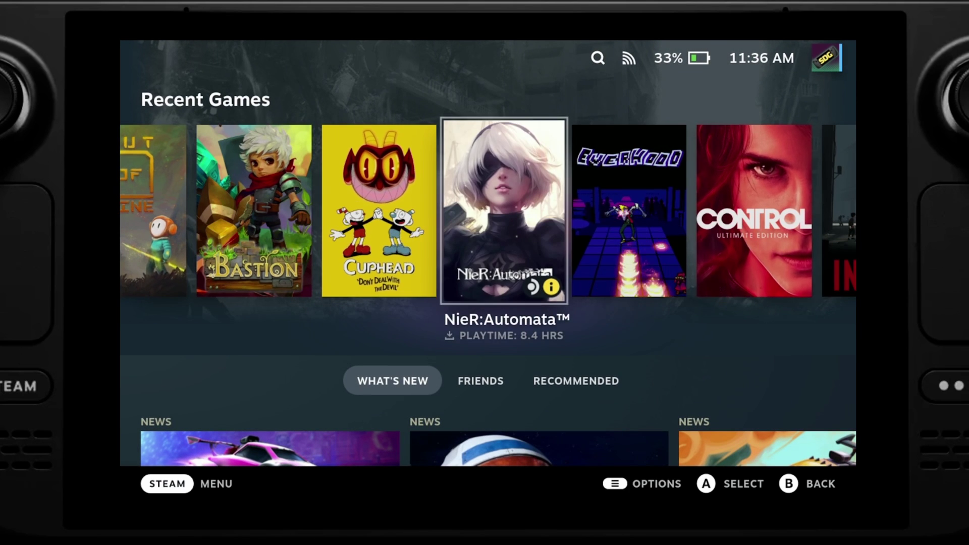
key(Right)
key(Left)
key(Left)
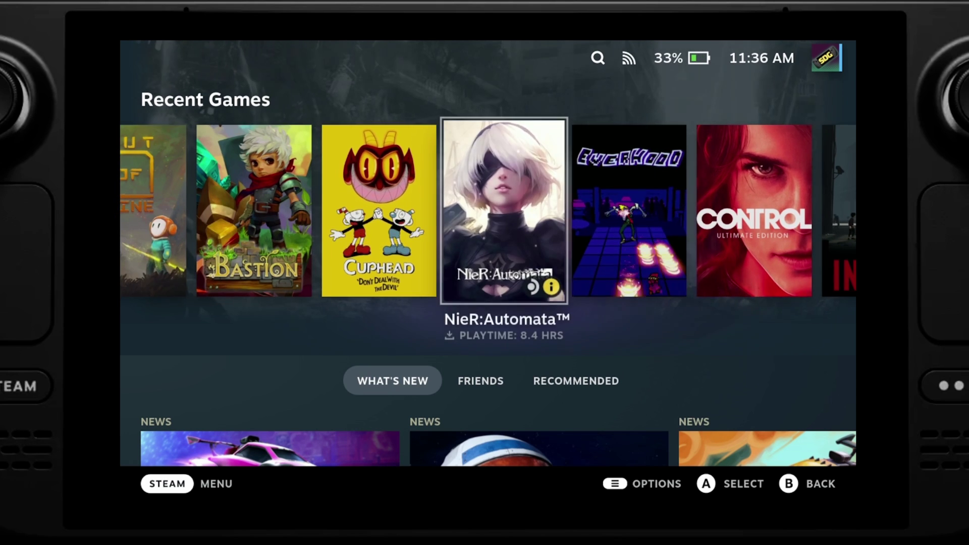
key(Left)
key(Return)
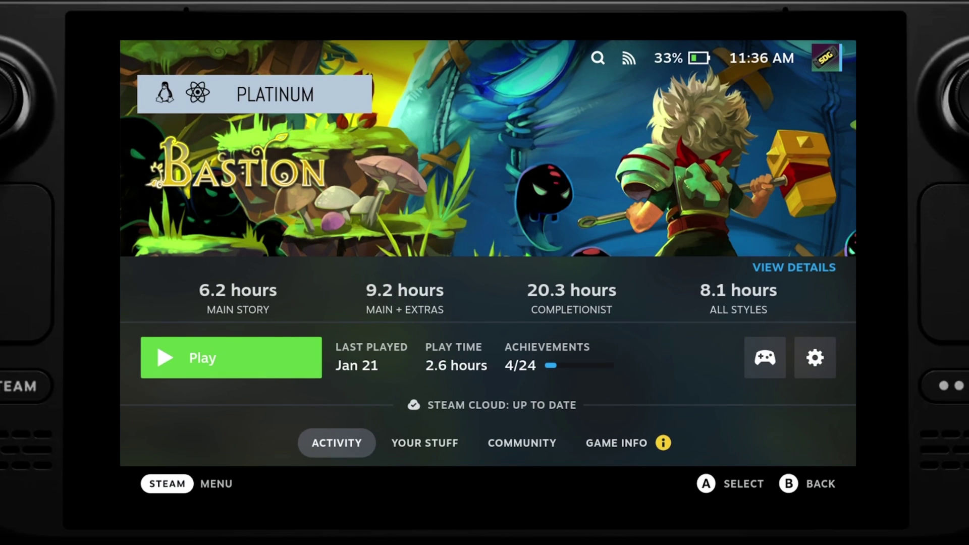
Open CSS Loader and scroll the installed themes down to Switch Like Home
key(ctrl+2)
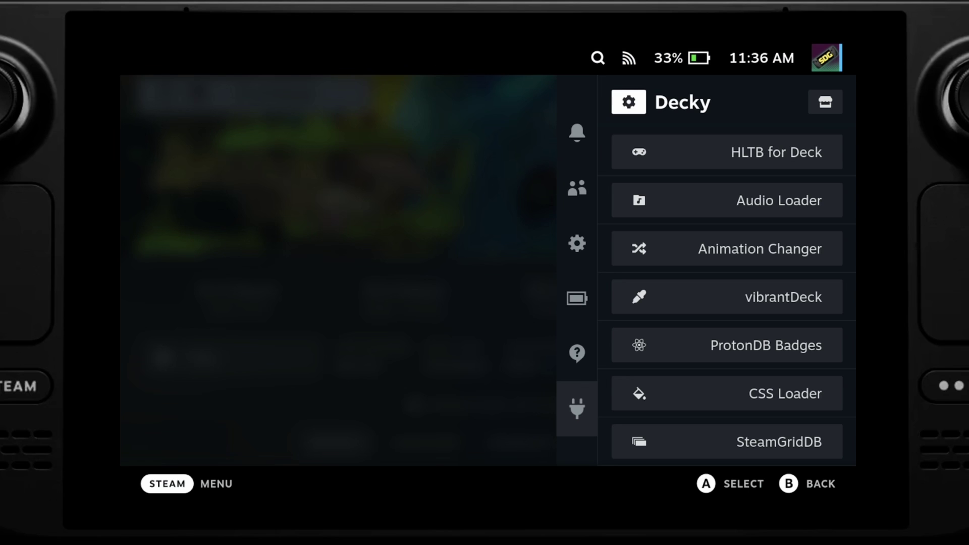
key(Down)
key(Down)
key(Down)
key(Down)
key(Down)
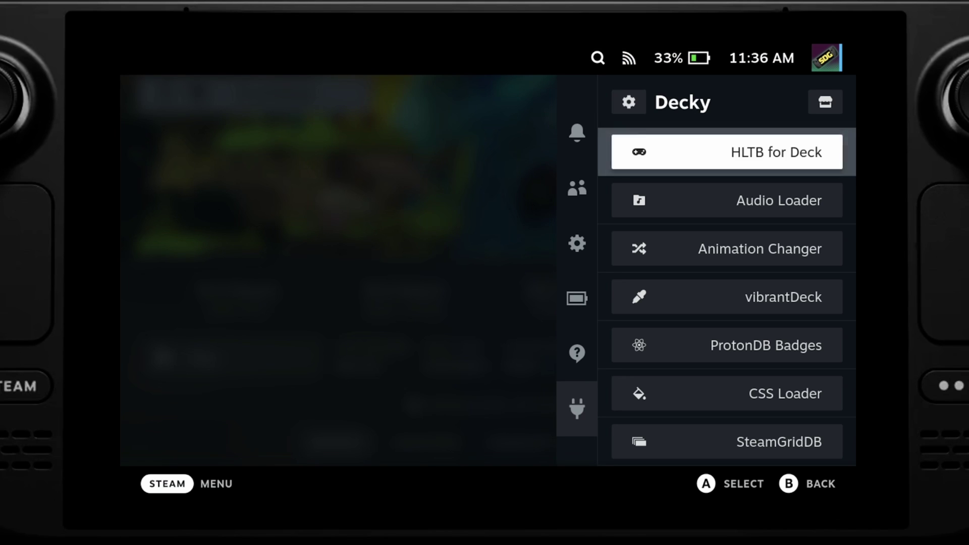
key(Down)
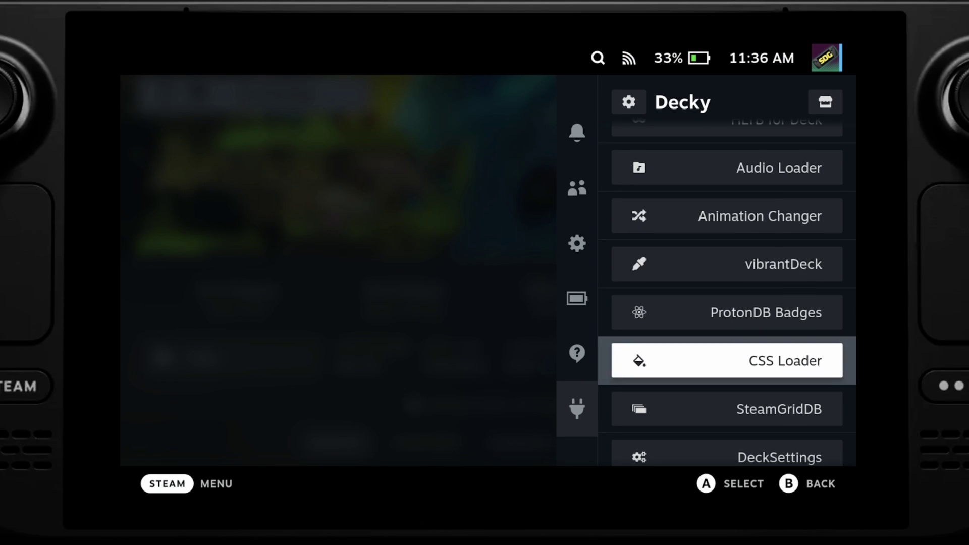
key(Return)
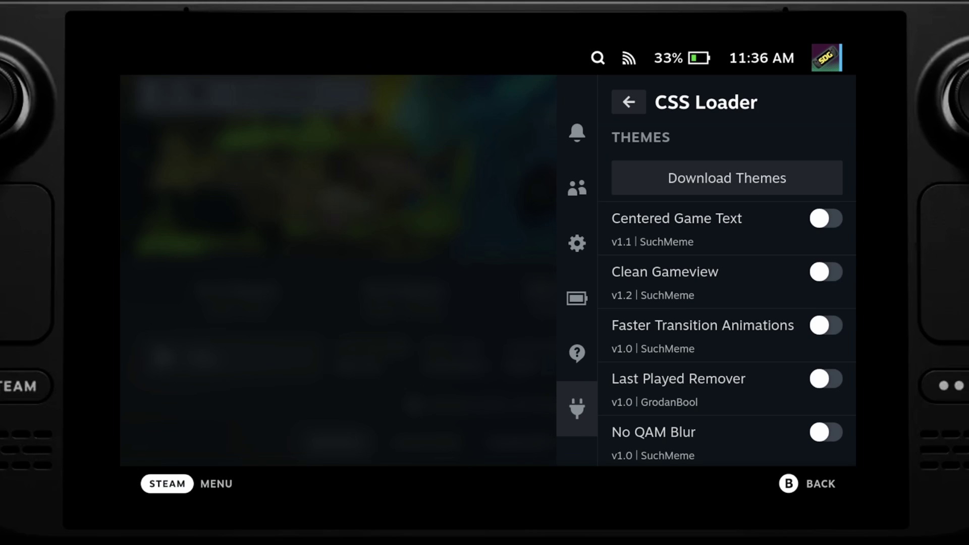
key(Down)
key(Down)
key(Down)
key(Down)
key(Down)
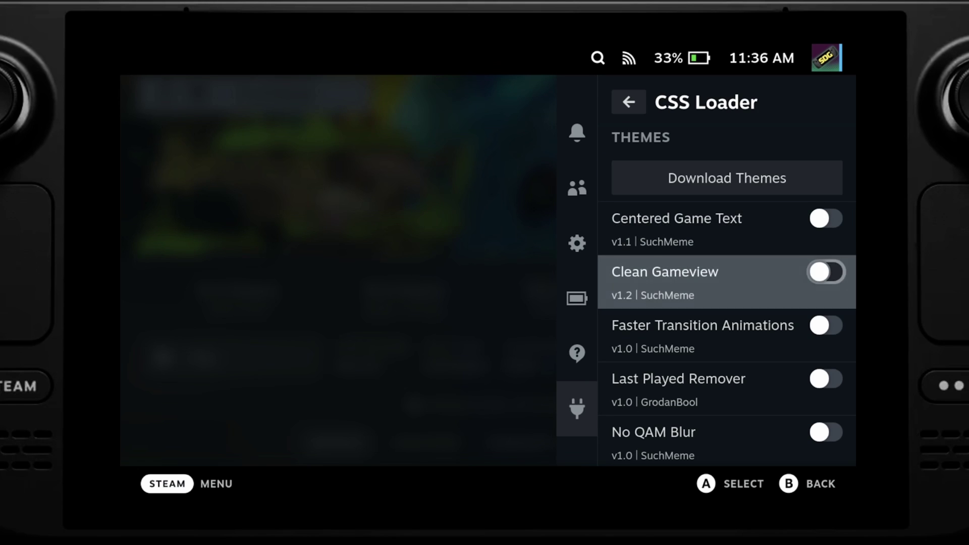
key(Down)
key(Down)
key(Down)
key(Down)
key(Down)
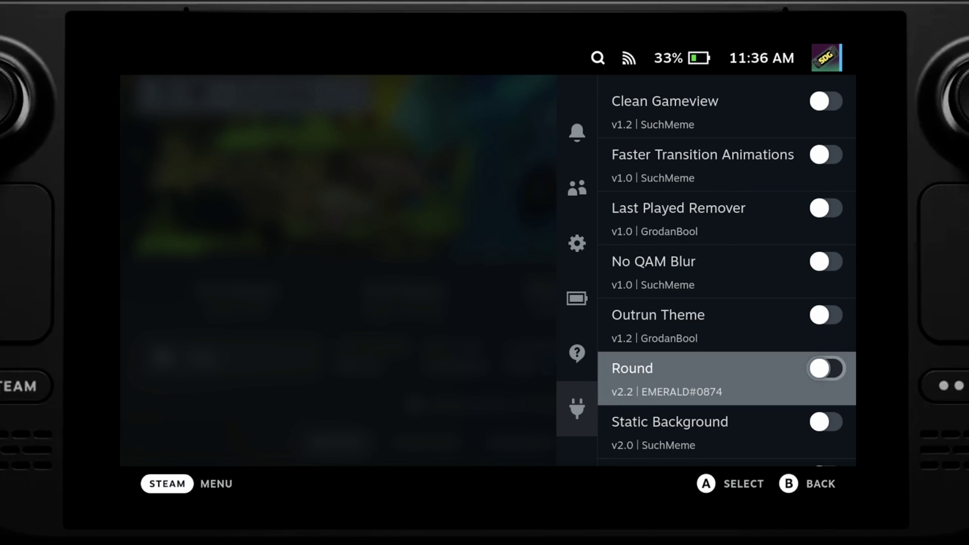
key(Up)
key(Up)
key(Up)
key(Up)
key(Up)
key(Up)
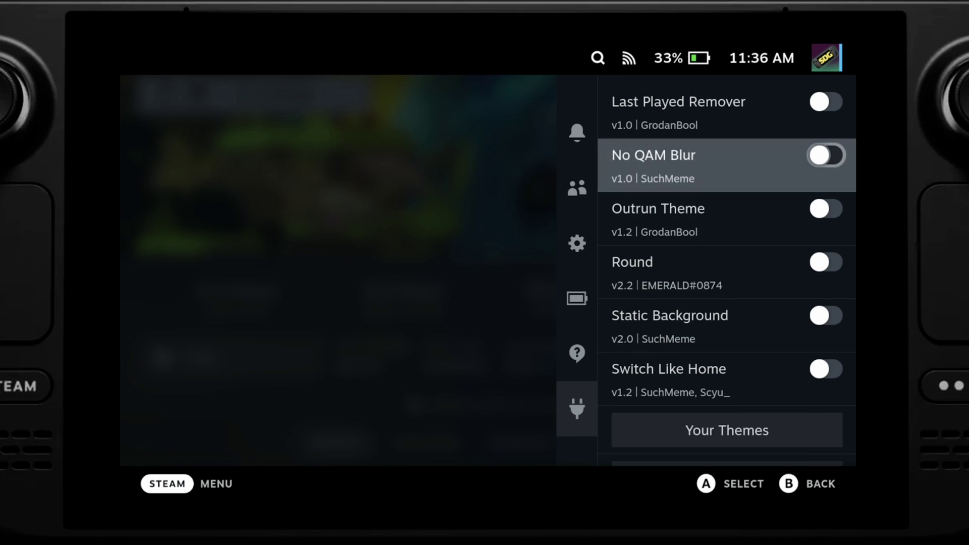
Browse the downloadable theme store, then reopen CSS Loader's installed theme list
key(Up)
key(Up)
key(Up)
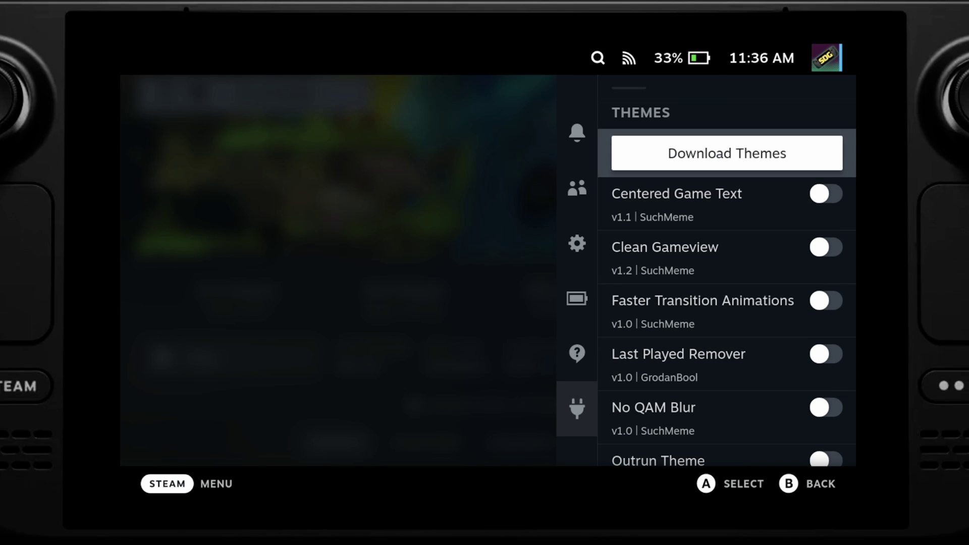
key(Return)
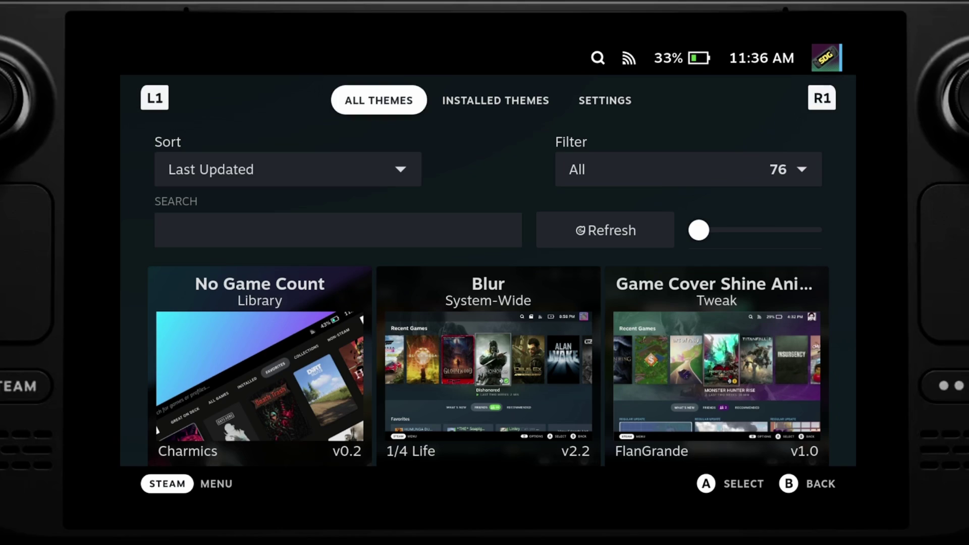
key(Down)
key(Down)
key(Down)
key(Down)
key(Down)
key(Down)
key(Down)
key(Down)
key(Down)
key(Down)
key(Down)
key(Down)
key(Down)
key(Down)
key(Down)
key(Down)
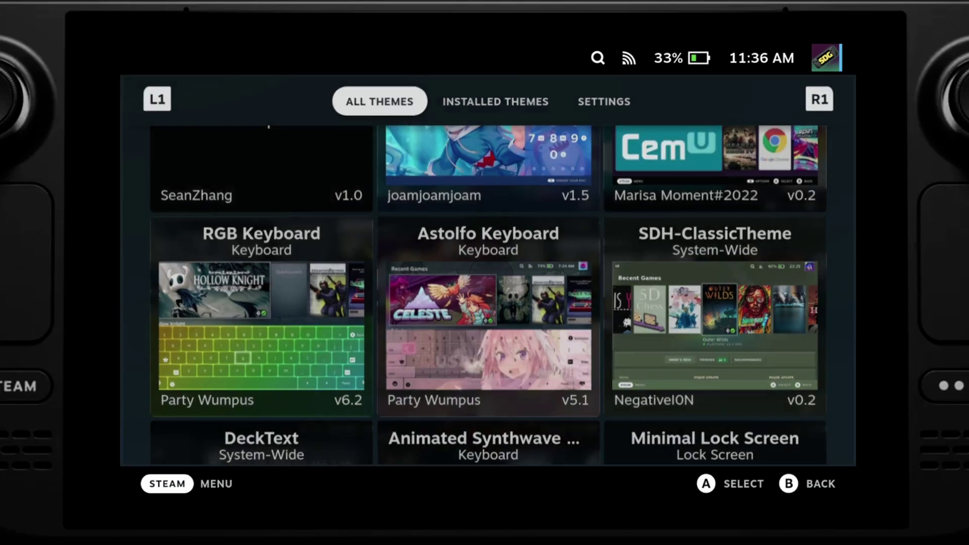
key(Escape)
key(ctrl+2)
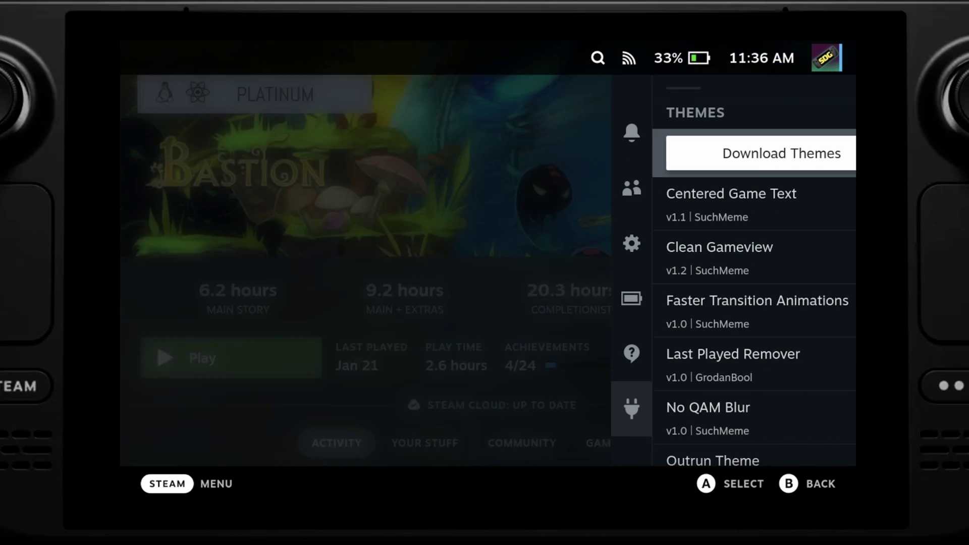
key(Down)
key(Return)
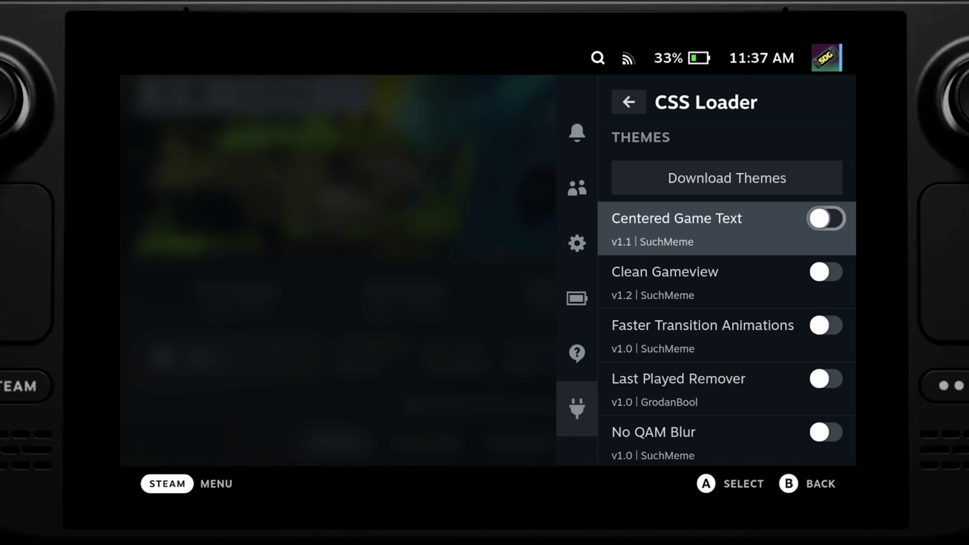
Turn on the Clean Gameview theme and view the cleaner game page
key(Down)
key(Return)
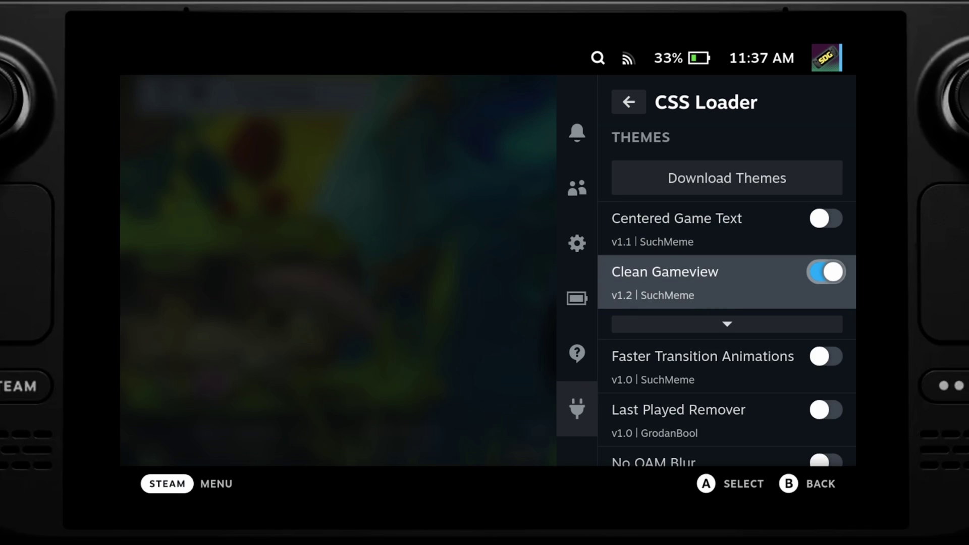
key(Escape)
key(Escape)
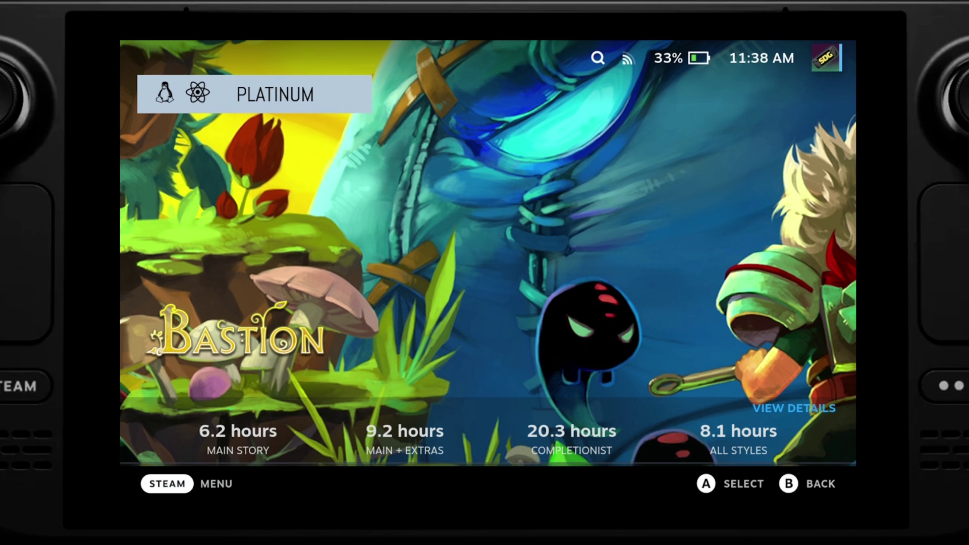
Set HLTB for Deck's HLTB Style to "Clean"
key(ctrl+2)
key(Down)
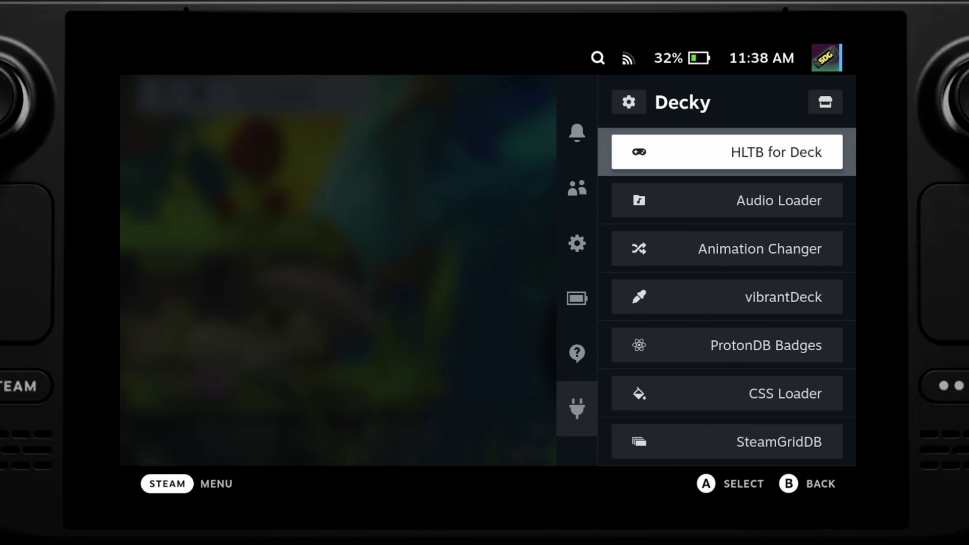
key(Return)
key(Down)
key(Return)
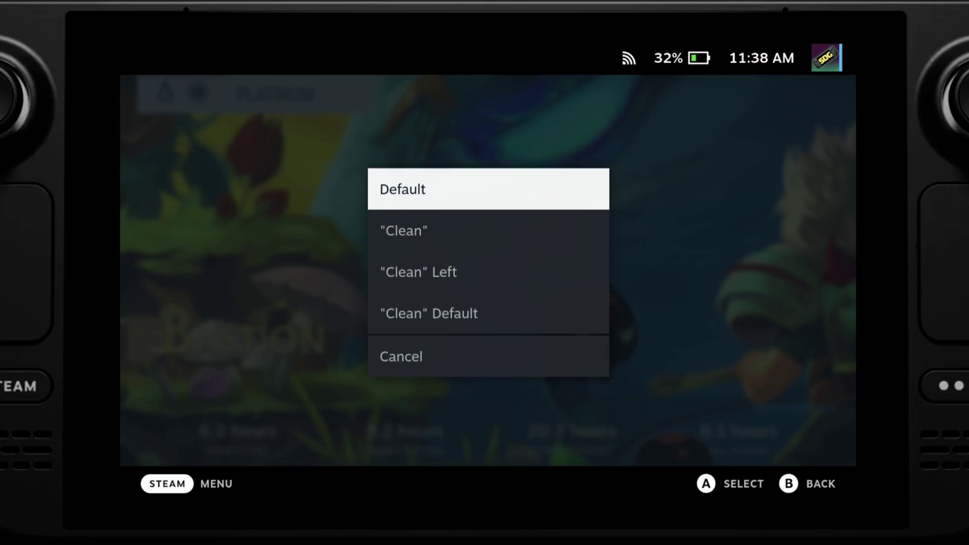
key(Down)
key(Return)
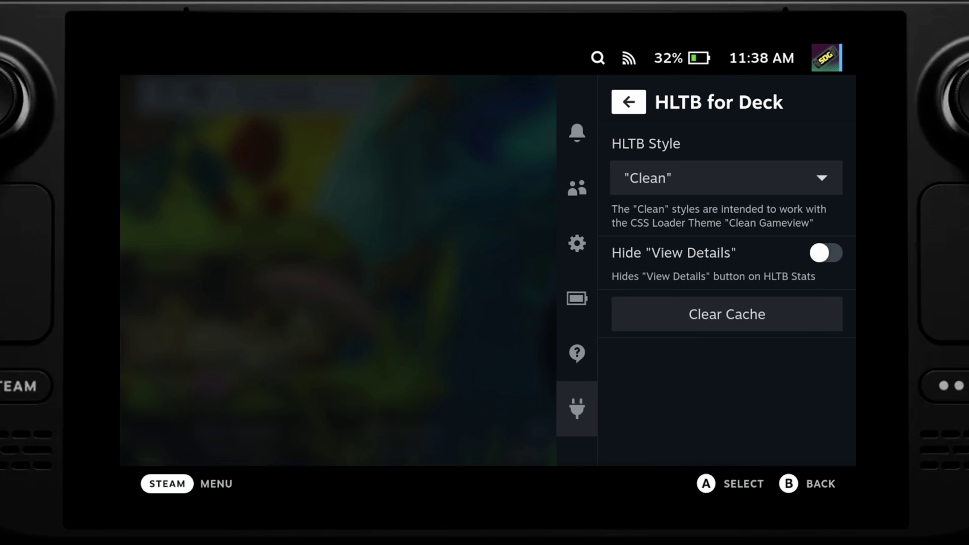
key(Down)
key(Down)
Close the menu, view Bastion's clean-layout page, and return to the home screen
key(Escape)
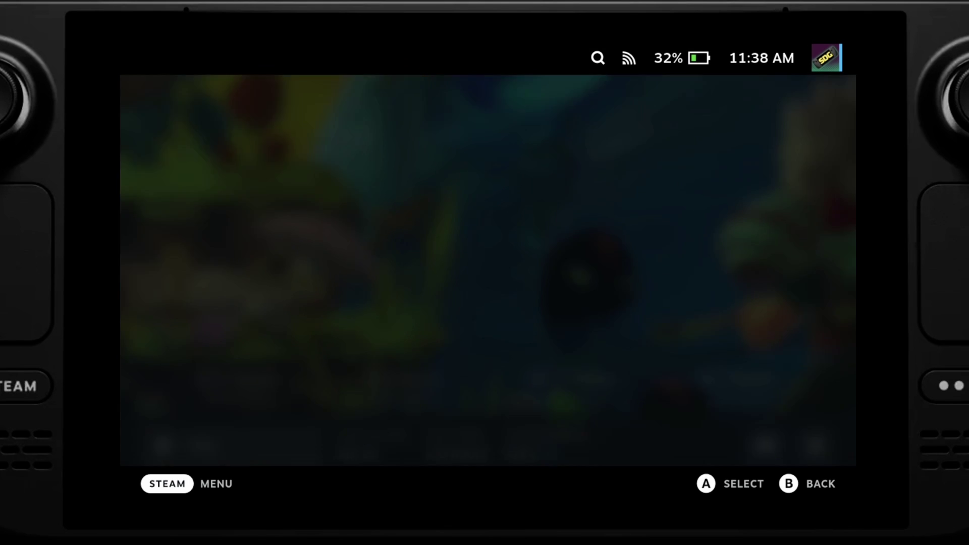
key(Escape)
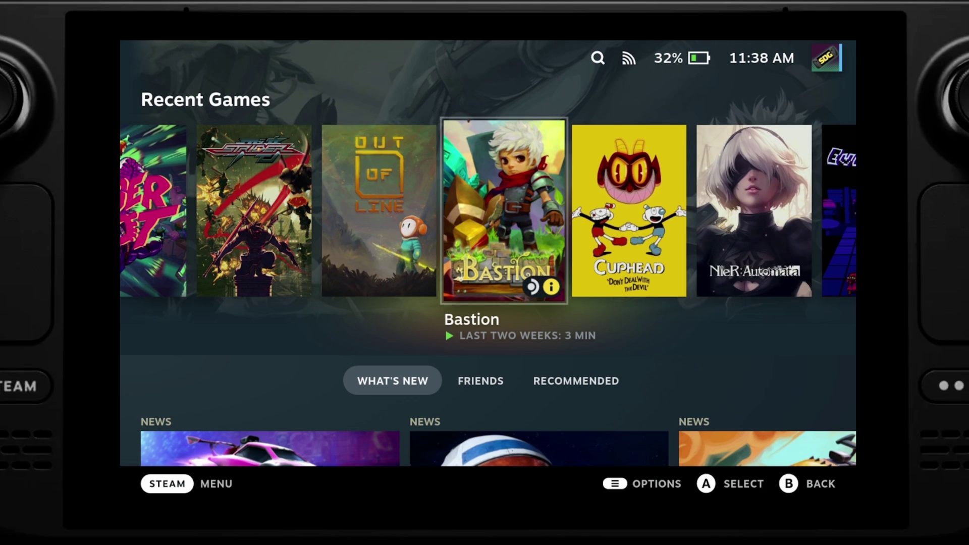
key(Return)
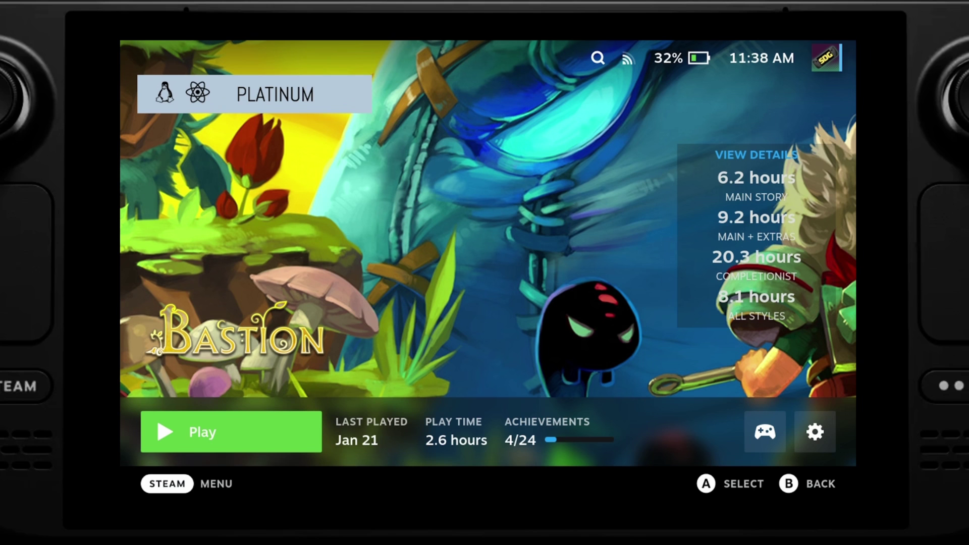
key(Escape)
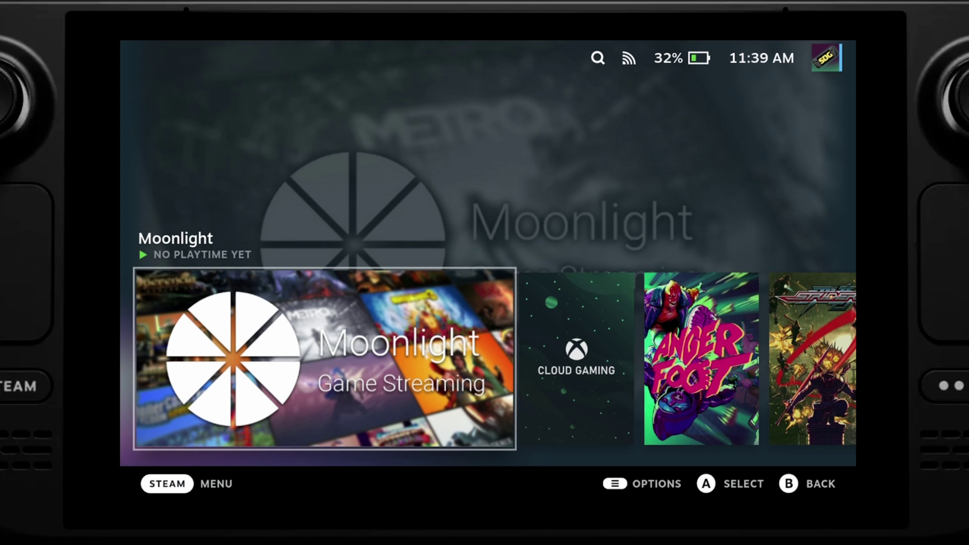
In CSS Loader, turn on the Static Background theme
key(ctrl+2)
key(Down)
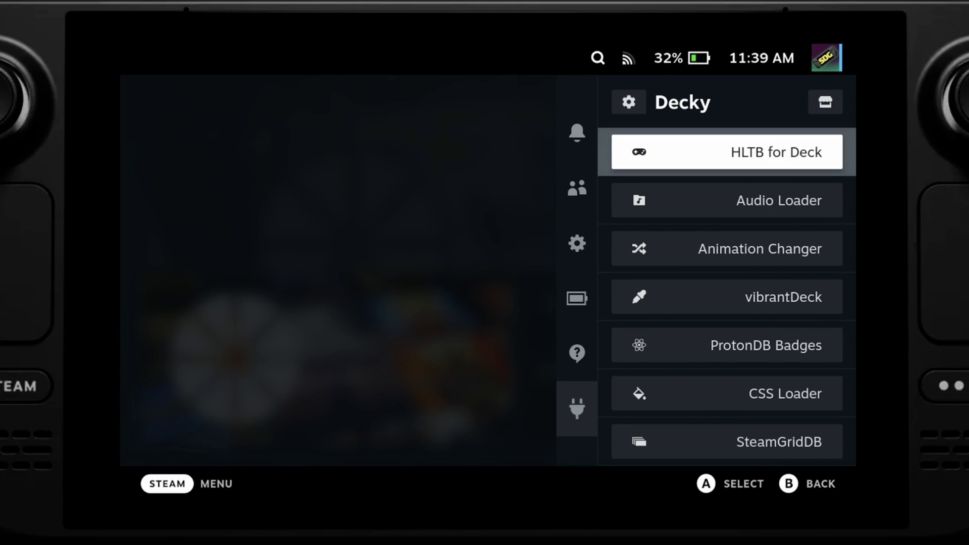
key(Down)
key(Down)
key(Down)
key(Down)
key(Down)
key(Return)
key(Down)
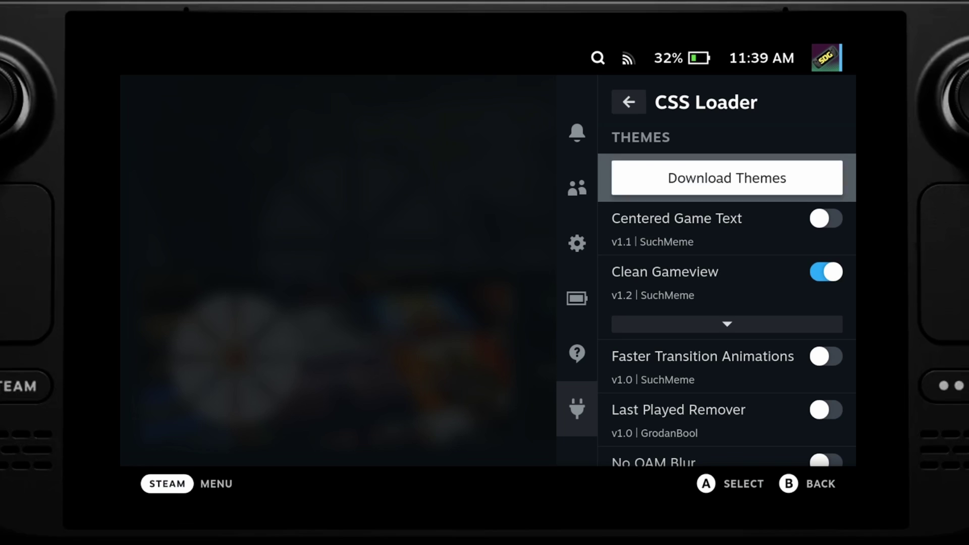
key(Down)
key(Down)
key(Down)
Pick the Steam Deck Guy home background option and close the panels
key(Down)
key(Down)
key(Down)
key(Down)
key(Down)
key(Down)
key(Down)
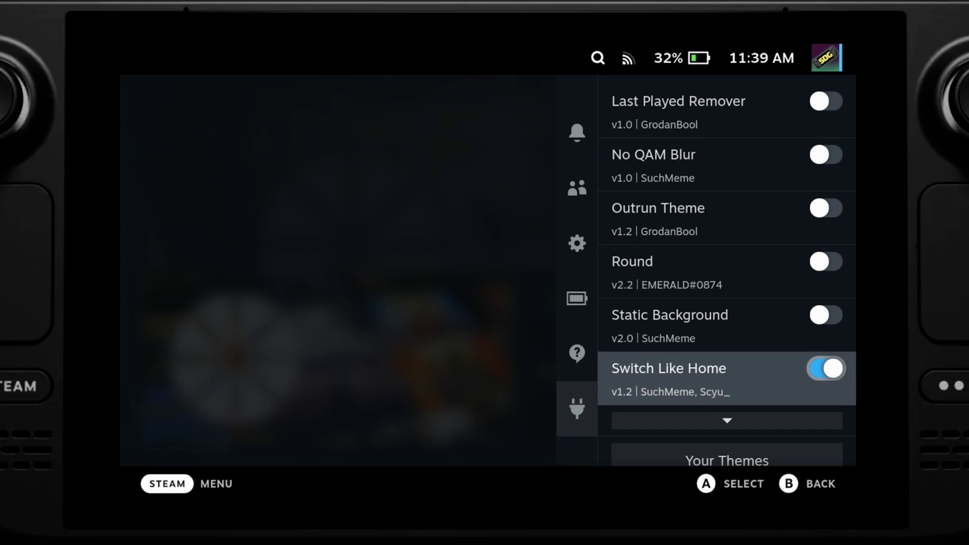
key(Up)
key(Return)
key(Down)
key(Return)
key(Down)
key(Down)
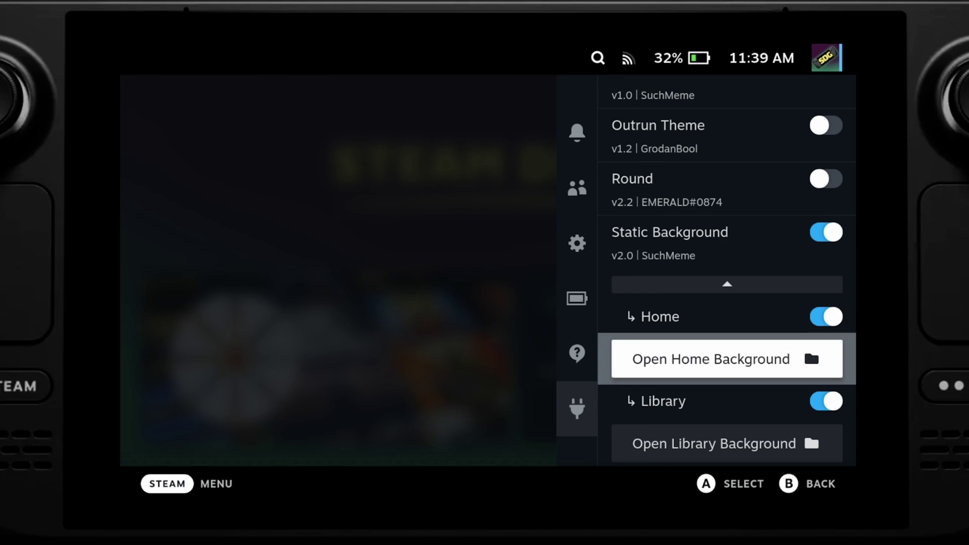
key(Down)
key(Down)
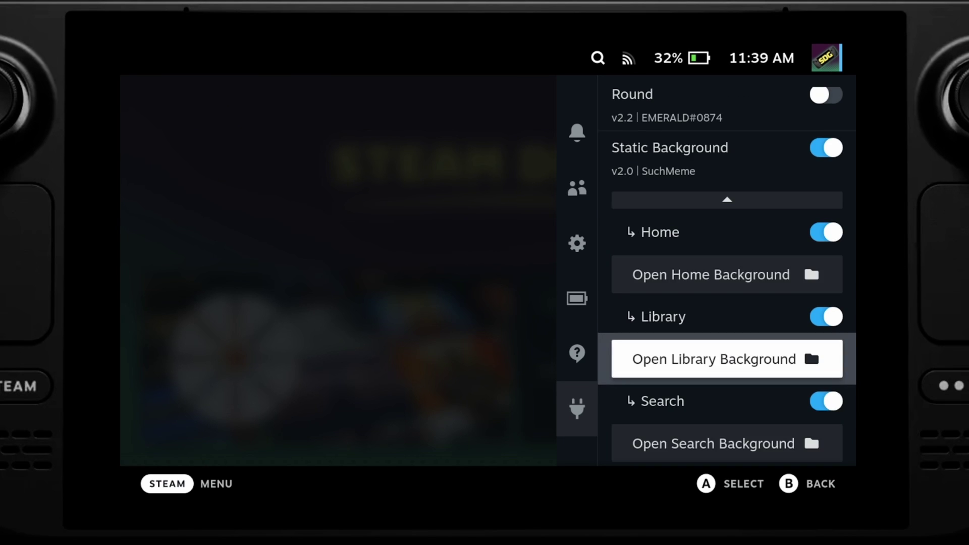
key(Escape)
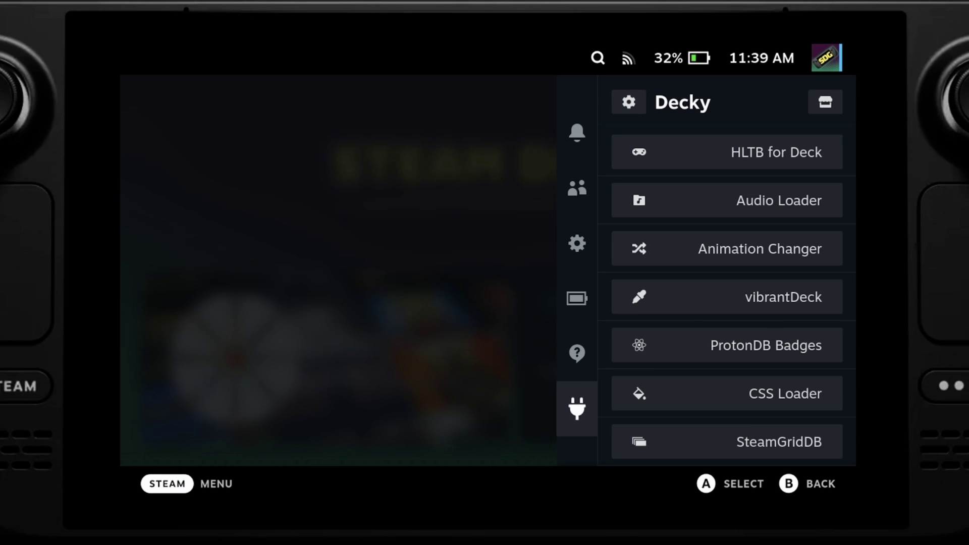
key(Escape)
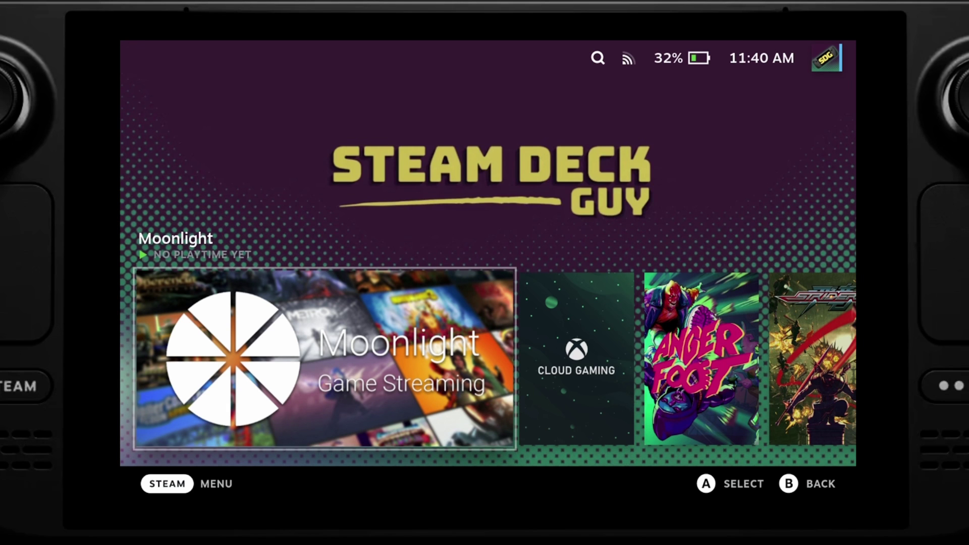
In CSS Loader, turn on the Round theme
key(ctrl+2)
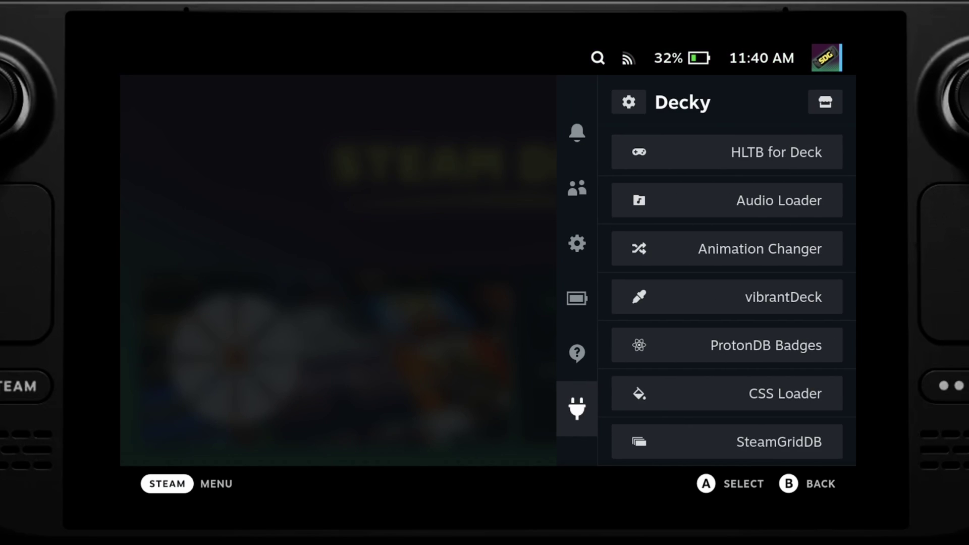
key(Down)
key(Down)
key(Down)
key(Down)
key(Return)
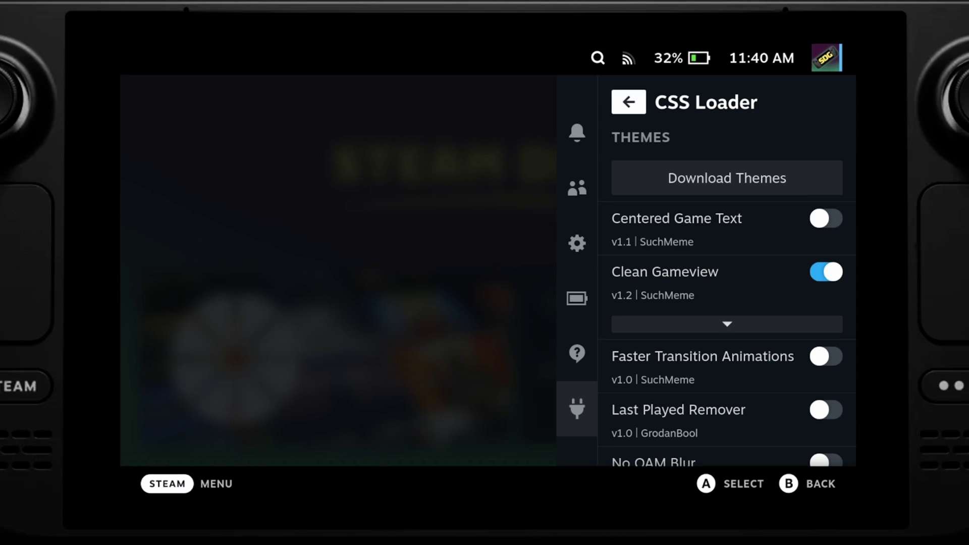
key(Down)
key(Down)
key(Down)
key(Down)
key(Down)
key(Down)
key(Down)
key(Down)
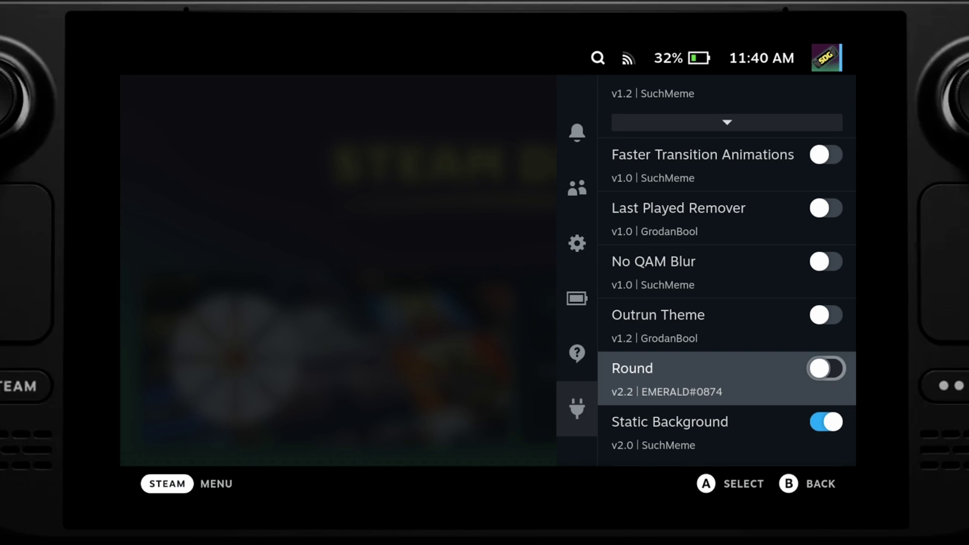
key(Return)
Enable Outrun Theme, keeping Theme Color 2 as Yellow
key(Up)
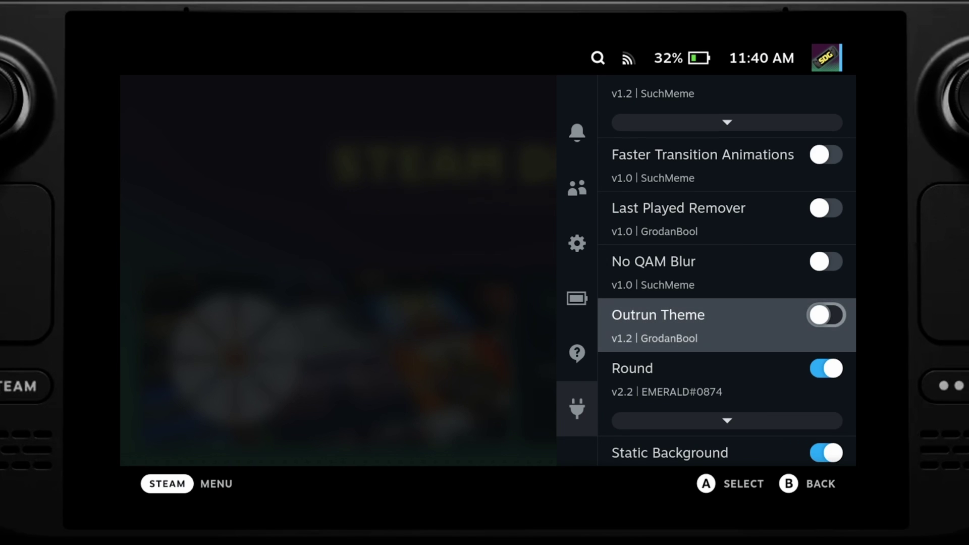
key(Return)
key(Down)
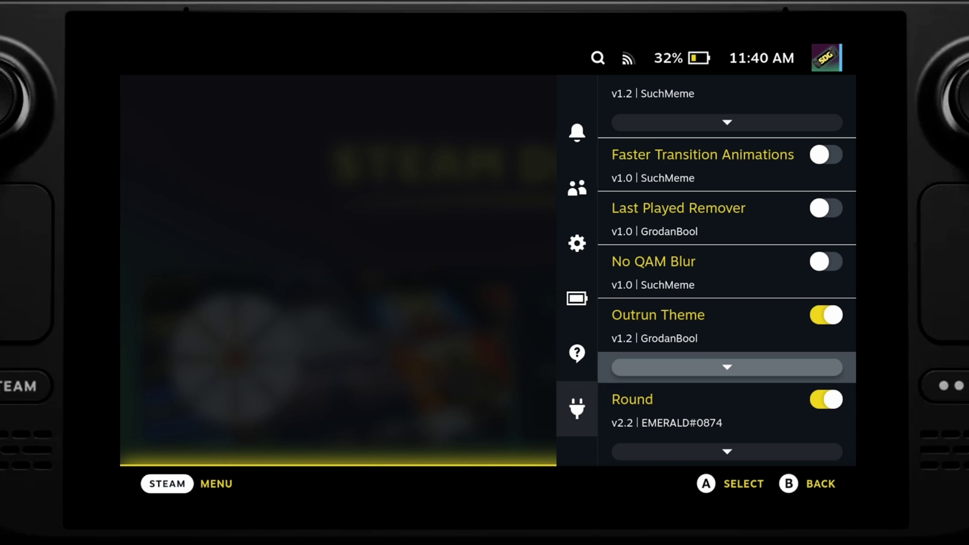
key(Return)
key(Down)
key(Down)
key(Down)
key(Down)
key(Down)
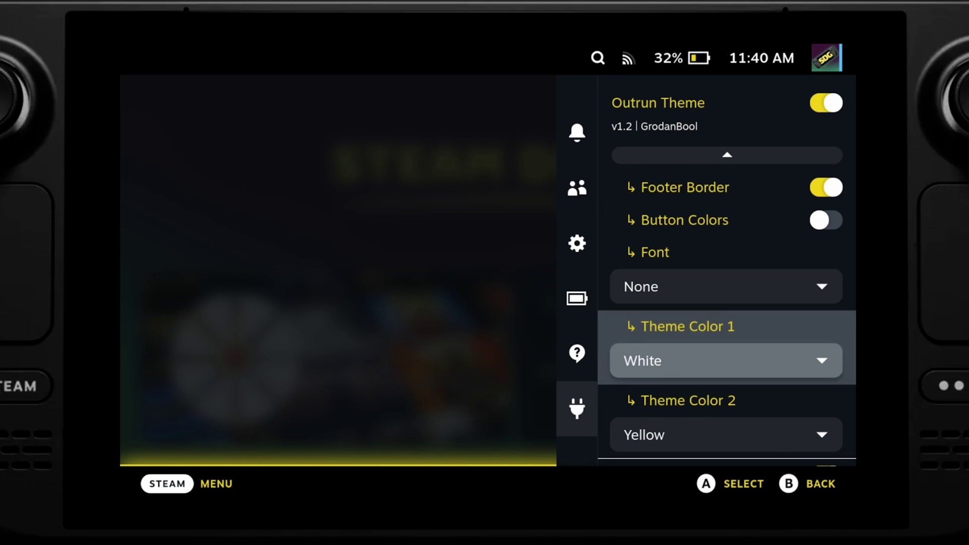
key(Return)
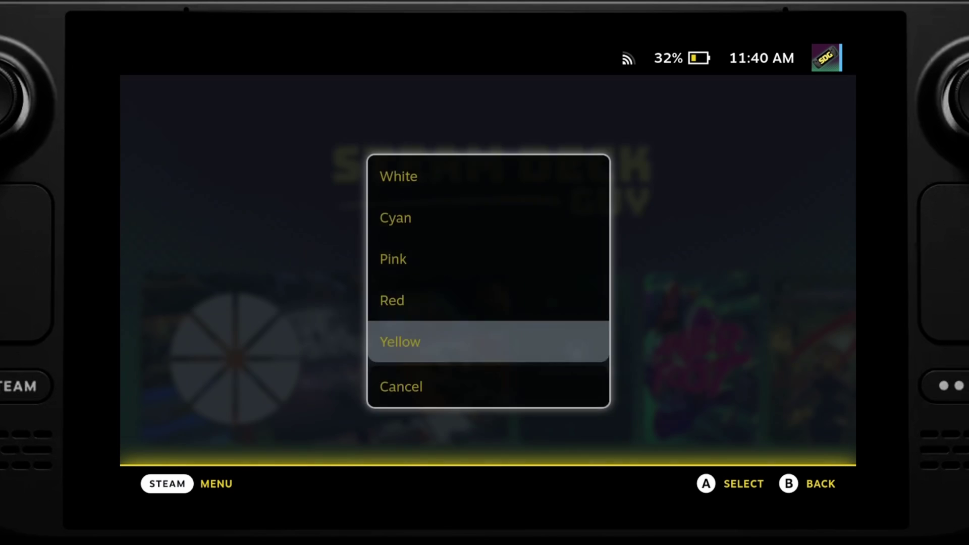
key(Return)
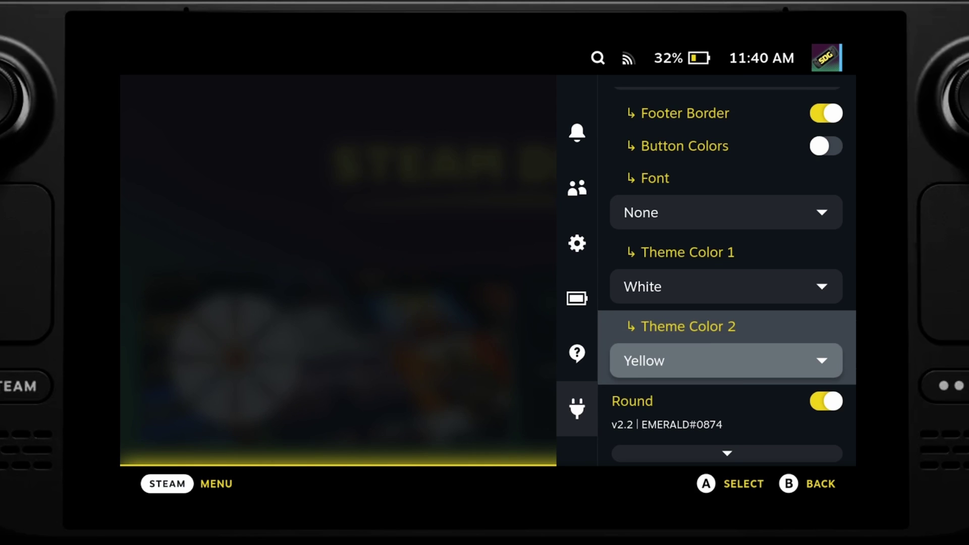
key(Escape)
Enable Last Played Remover, Faster Transition Animations and Centered Game Text, then return home
key(Down)
key(Down)
key(Down)
key(Down)
key(Down)
key(Down)
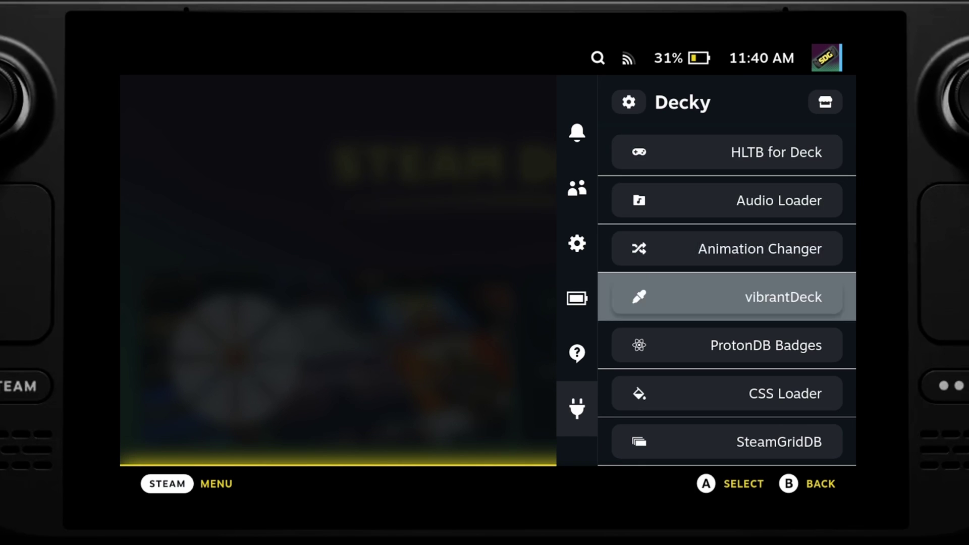
key(Return)
key(Down)
key(Down)
key(Down)
key(Down)
key(Down)
key(Down)
key(Down)
key(Down)
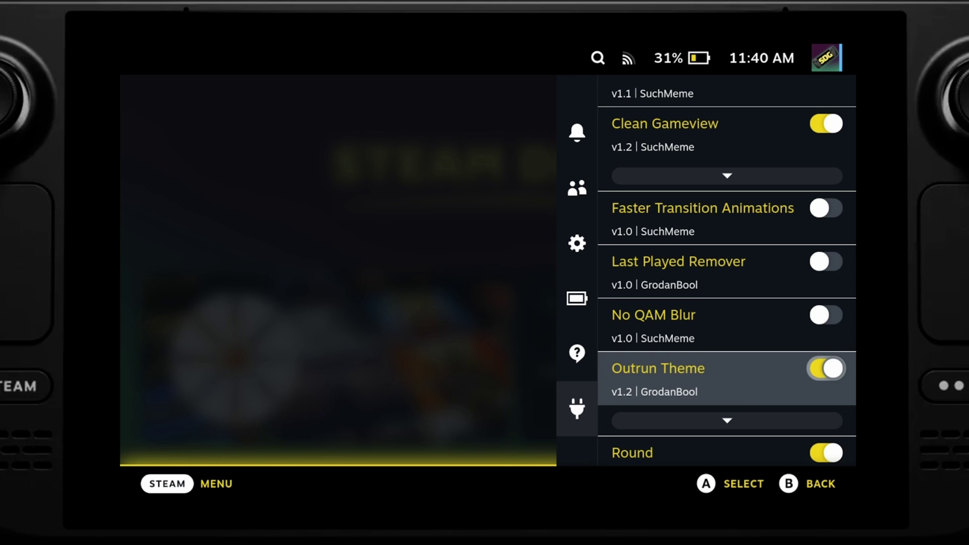
key(Up)
key(Up)
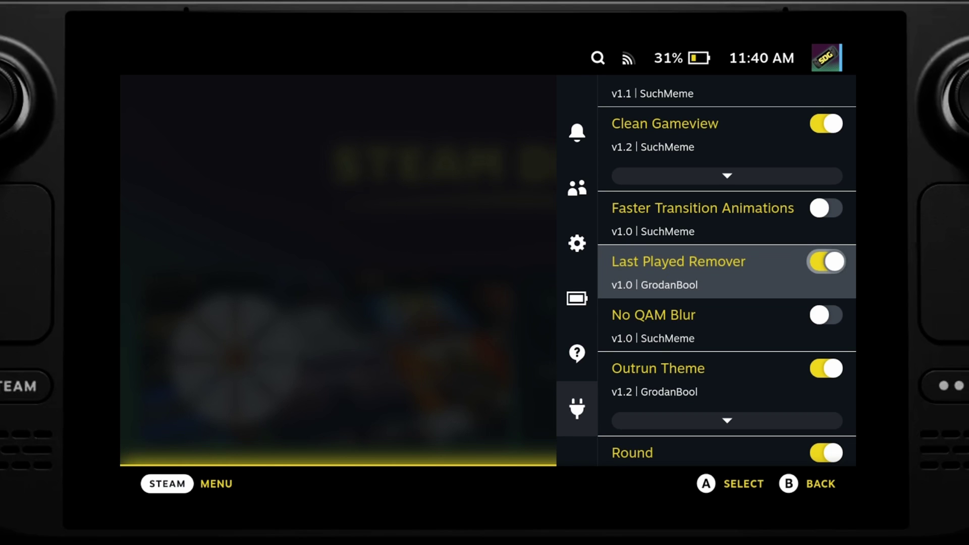
key(Up)
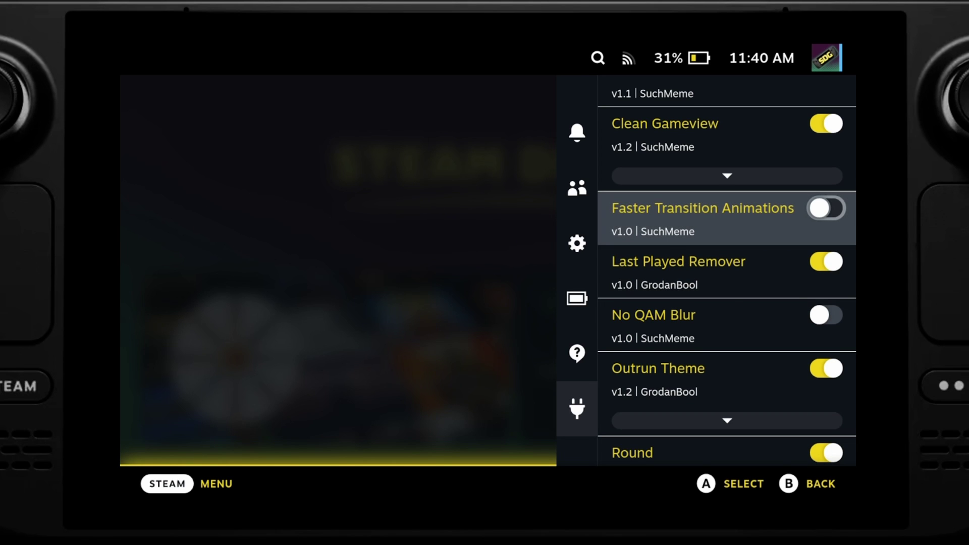
key(Return)
key(Up)
key(Up)
key(Up)
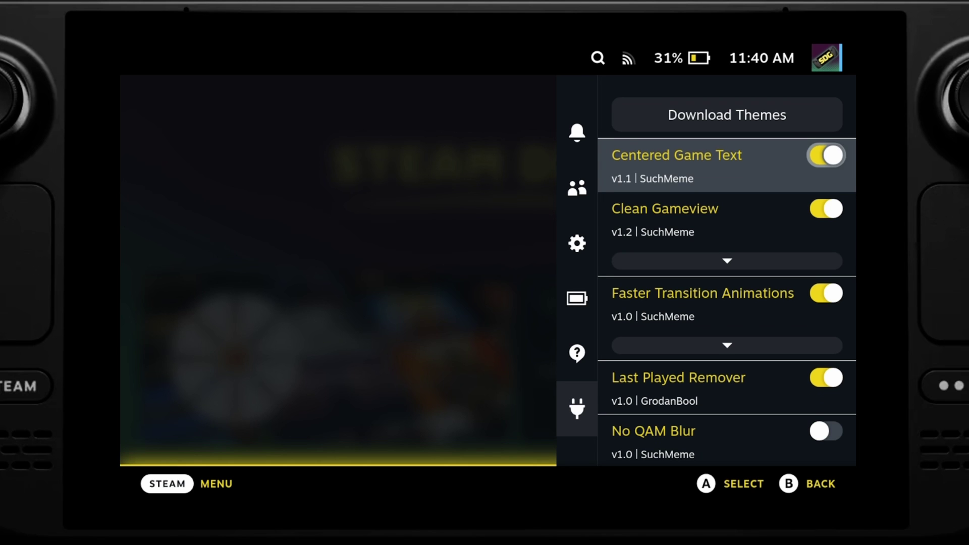
key(Escape)
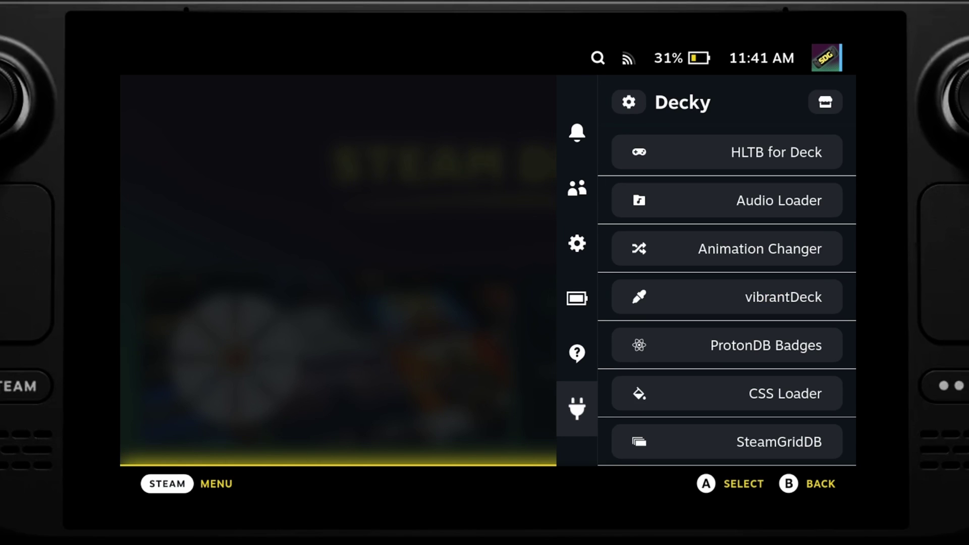
key(Escape)
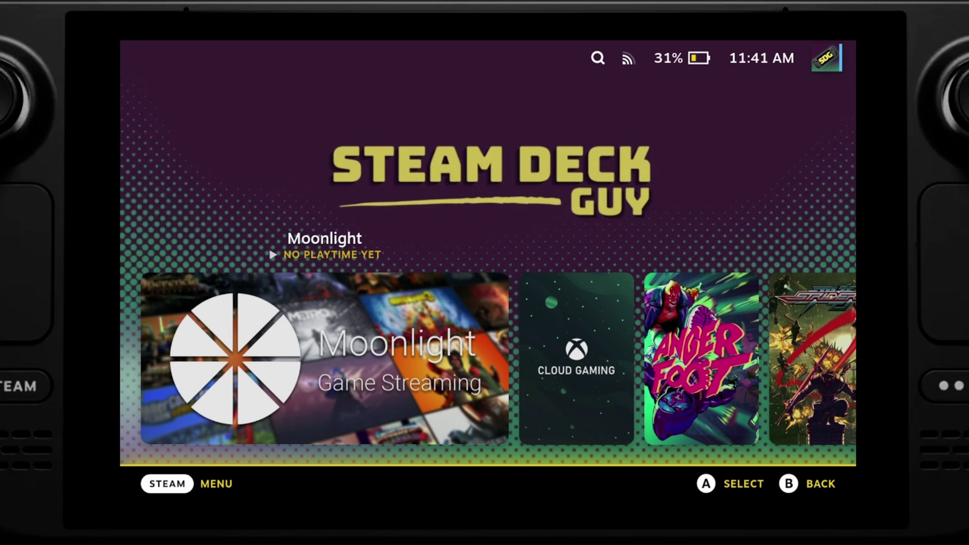
Browse the recent games row past Anger Foot Demo and back to Strider
key(Right)
key(Right)
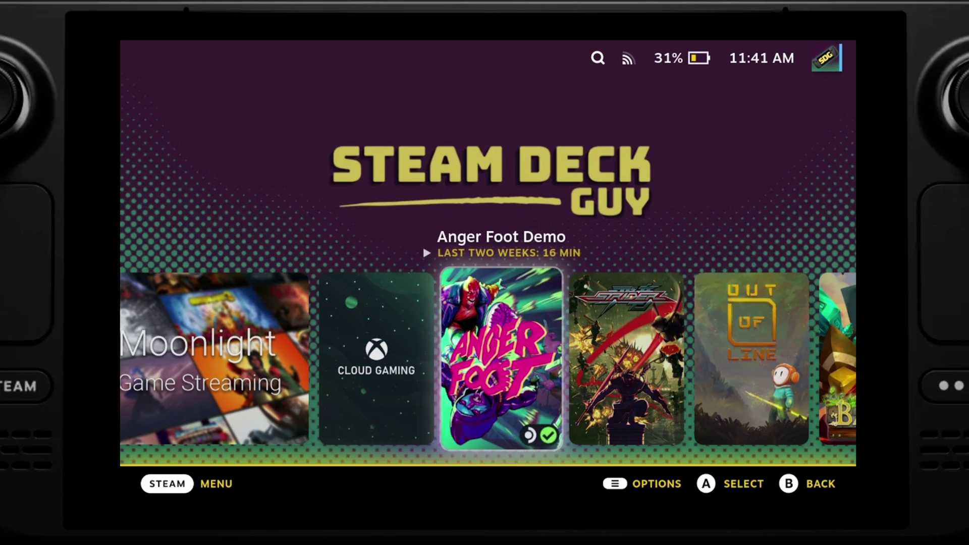
key(Right)
key(Right)
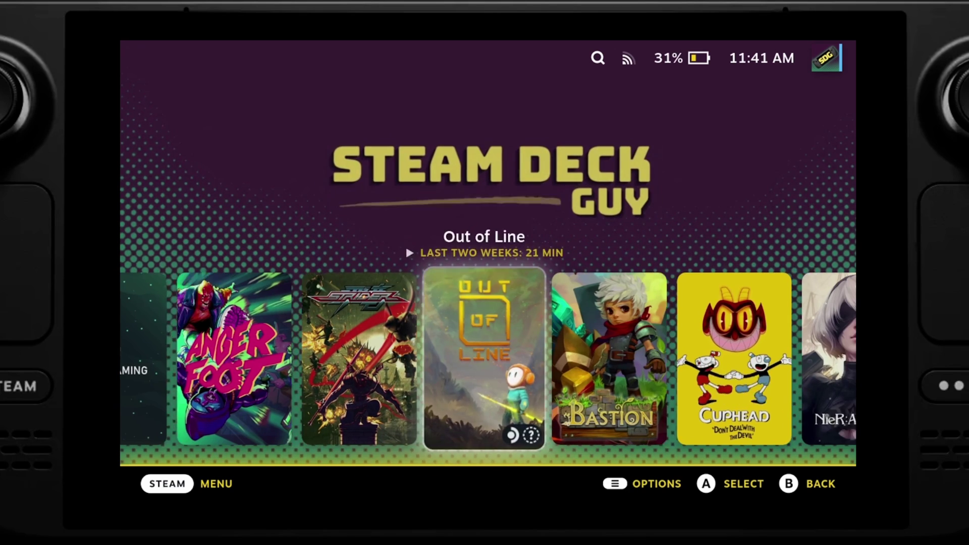
key(Right)
key(Left)
key(Left)
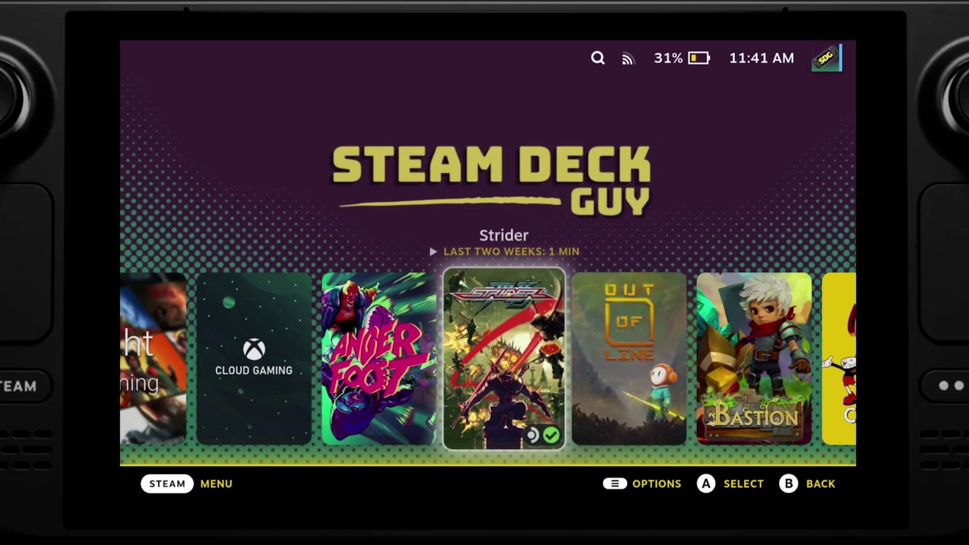
key(Left)
key(Left)
key(Left)
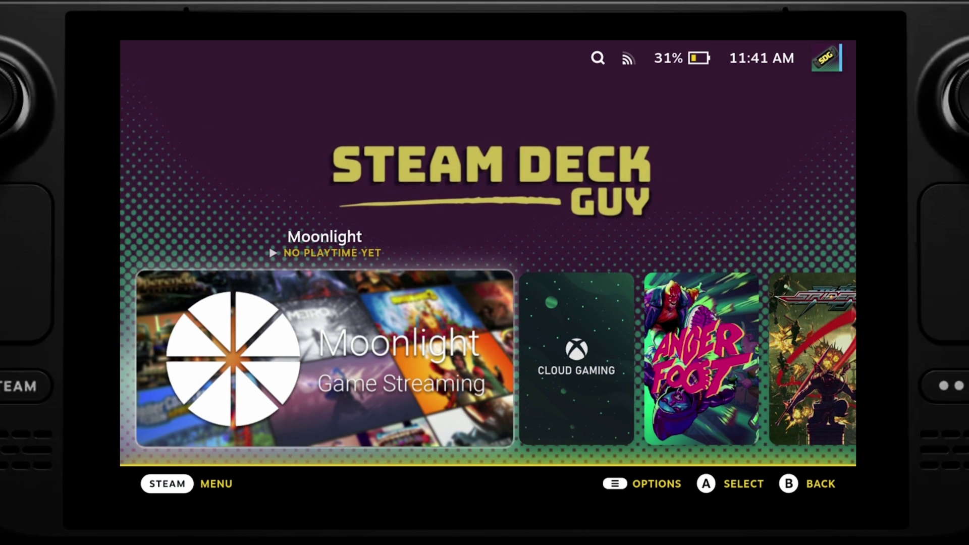
Open Moonlight's game page and bring up the Decky plugin list over it
key(ctrl+2)
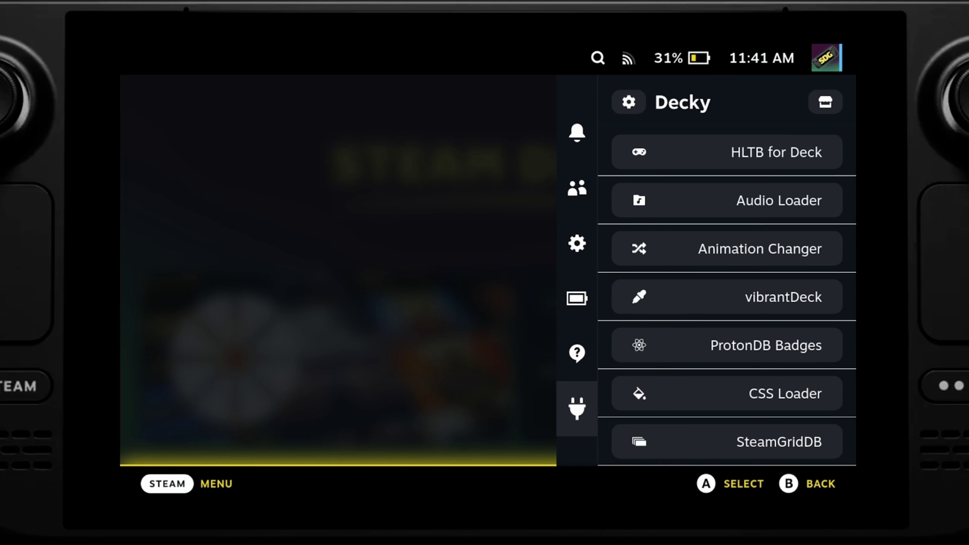
key(Escape)
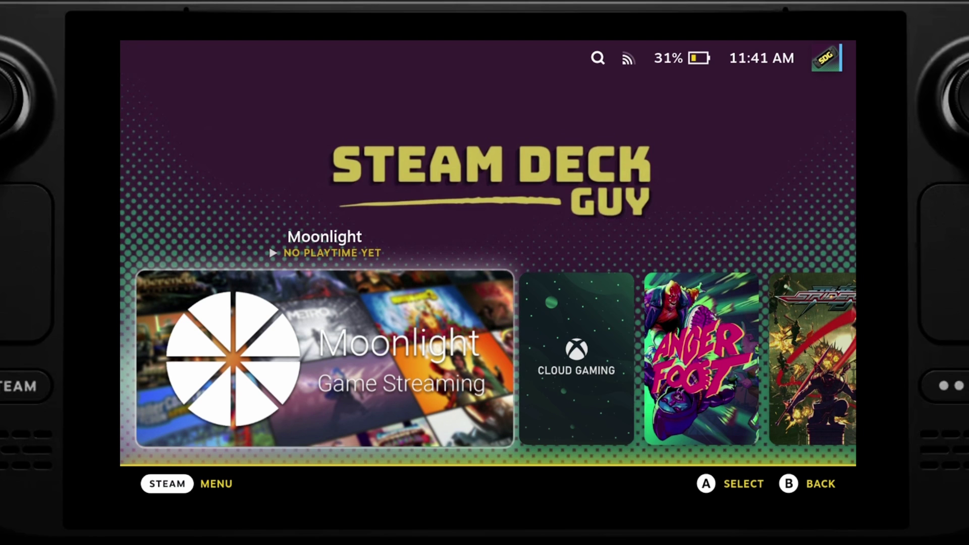
key(Return)
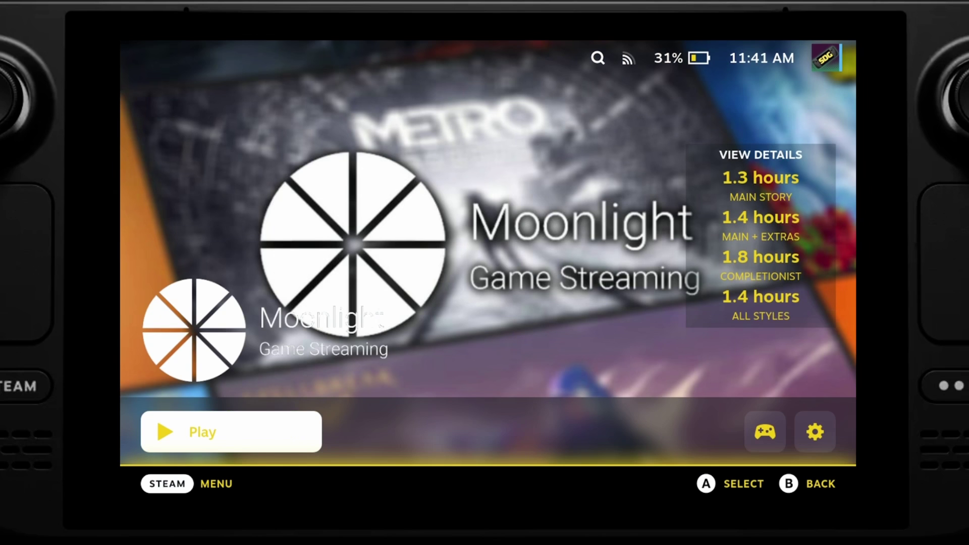
key(ctrl+2)
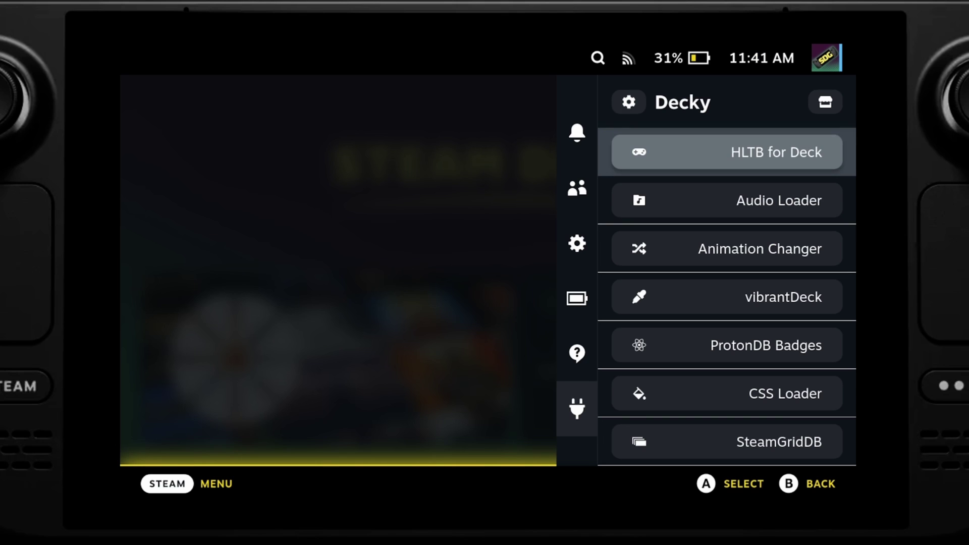
Browse Audio Loader's sound pack store past the installed Breath of the Wild pack, then back out
key(Down)
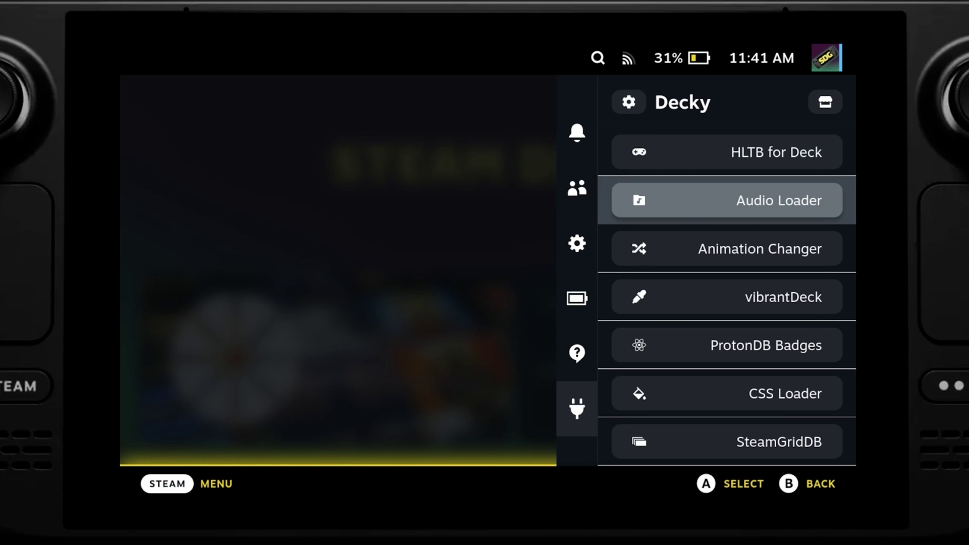
key(Return)
key(Down)
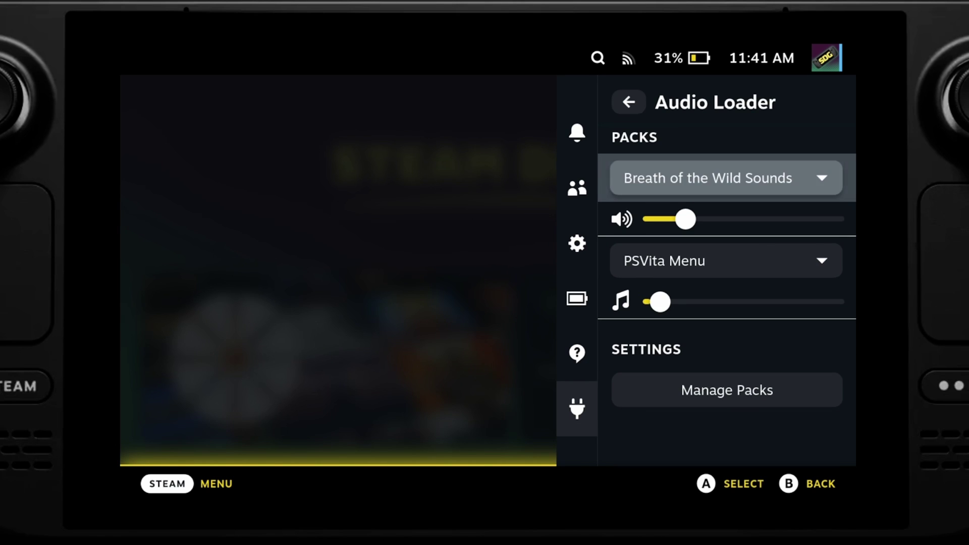
key(Down)
key(Down)
key(Down)
key(Down)
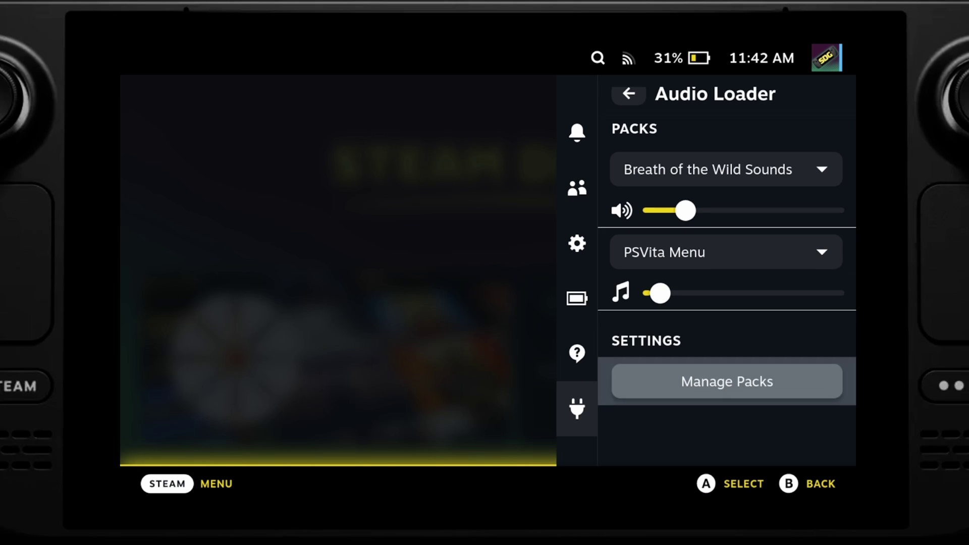
key(ctrl+2)
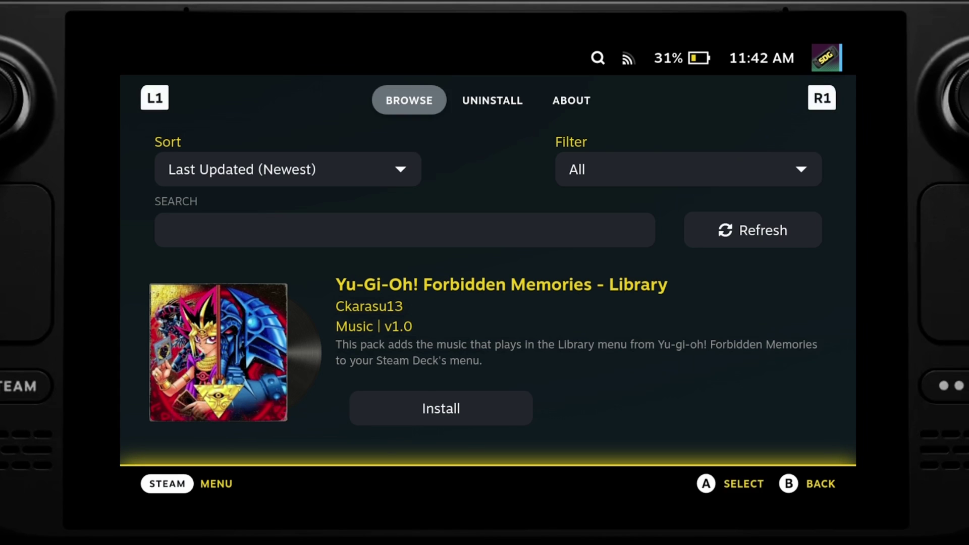
key(Down)
key(Down)
key(Down)
key(Down)
key(Down)
key(Down)
key(Down)
key(Down)
key(Down)
key(Down)
key(Down)
key(Down)
key(Down)
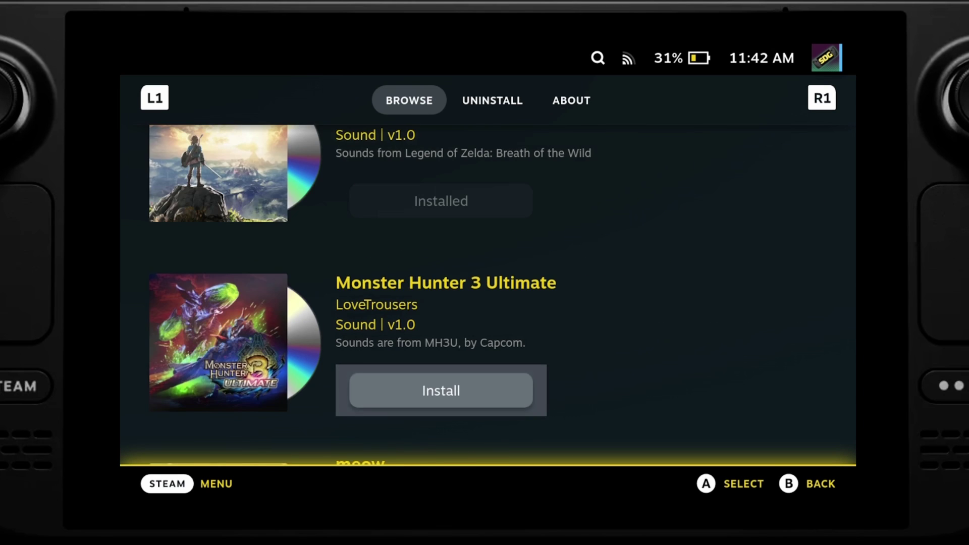
key(Down)
key(Down)
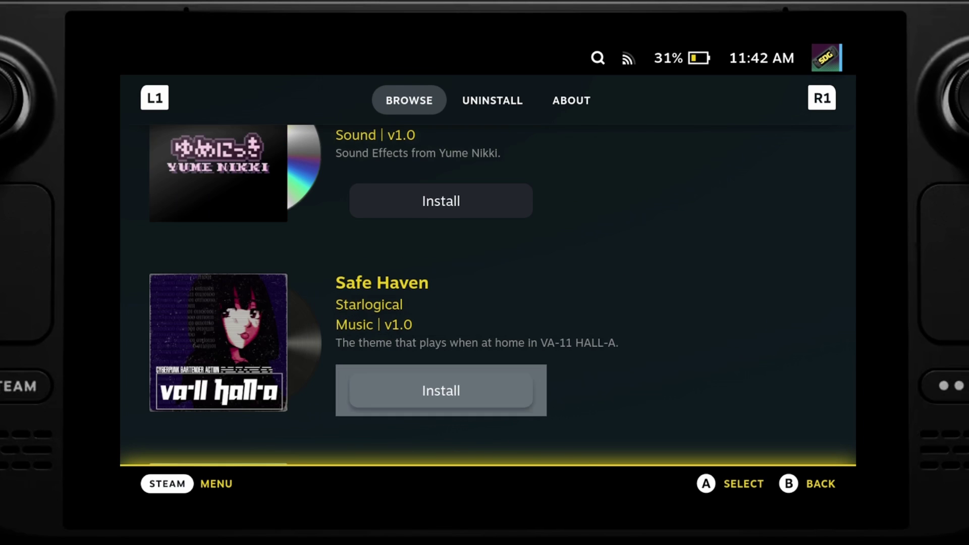
key(Escape)
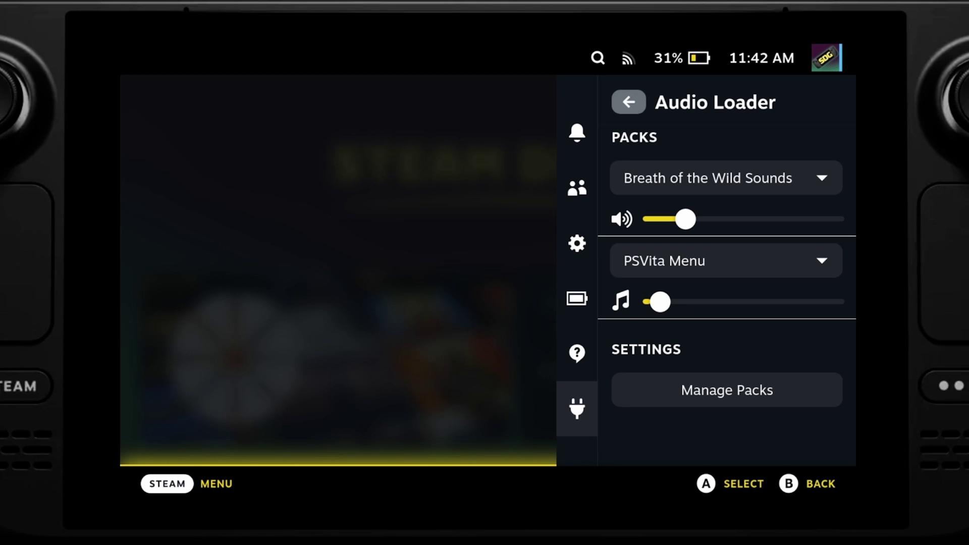
key(Return)
key(Down)
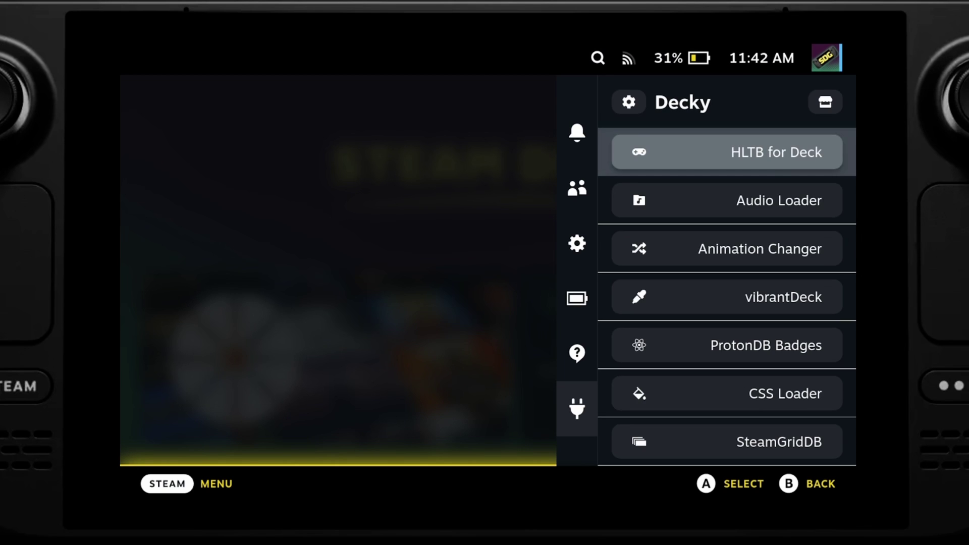
key(Down)
key(Down)
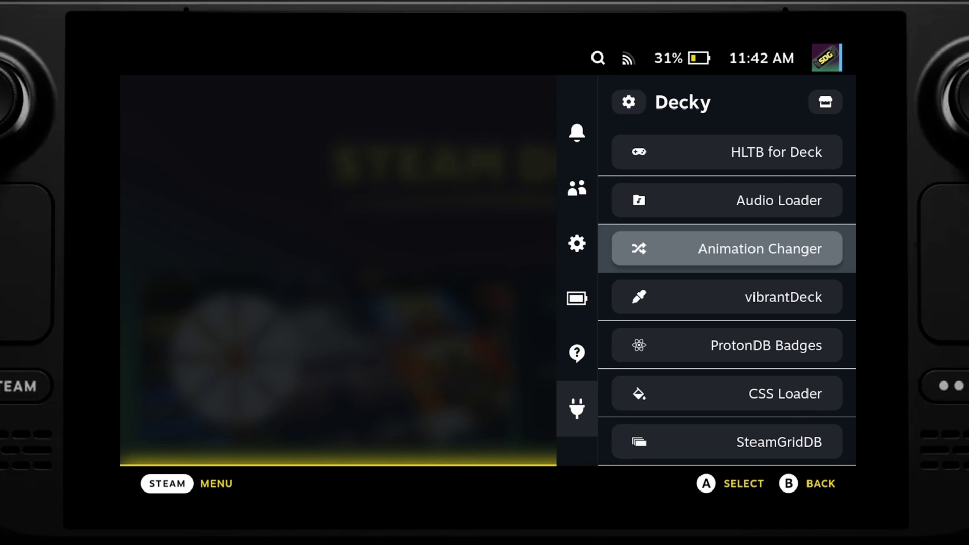
key(Return)
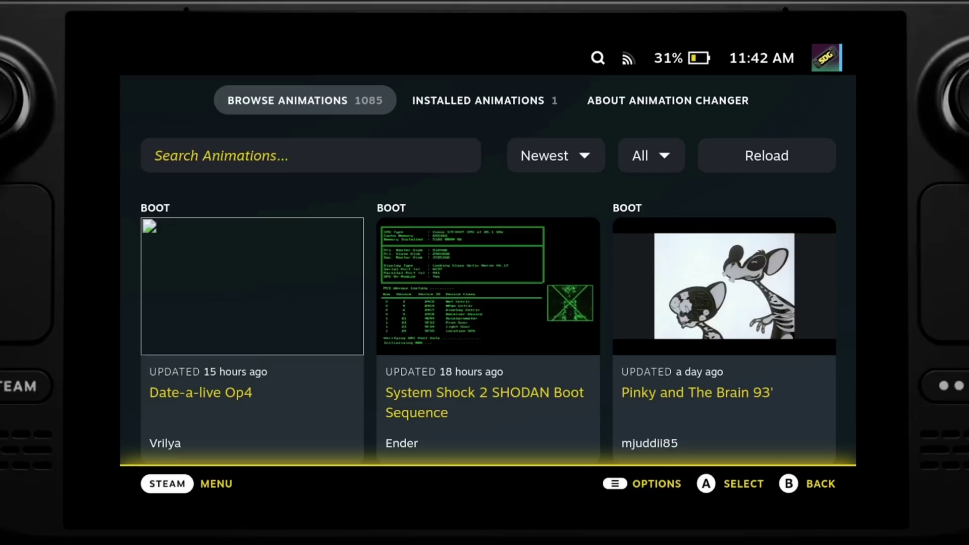
scroll(488, 282, down, 5)
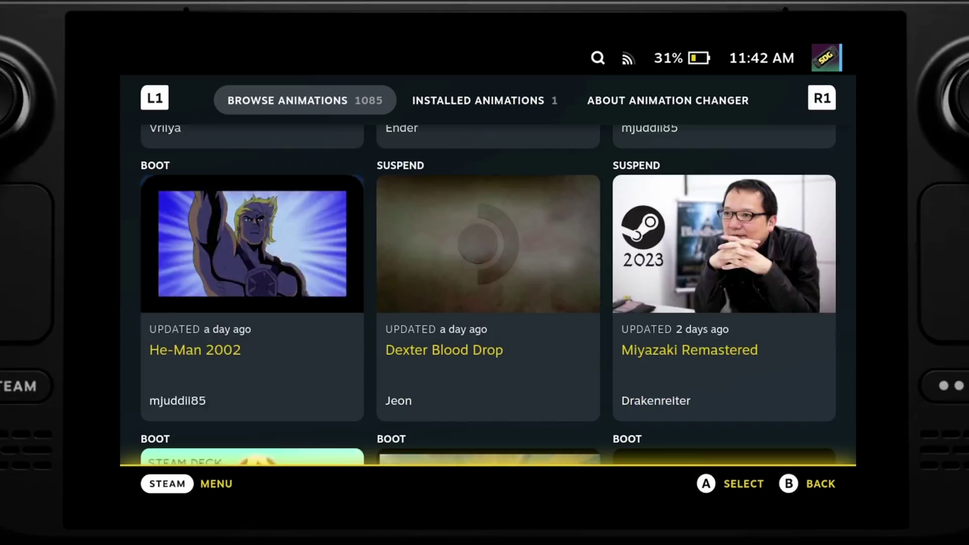
key(Down)
key(Down)
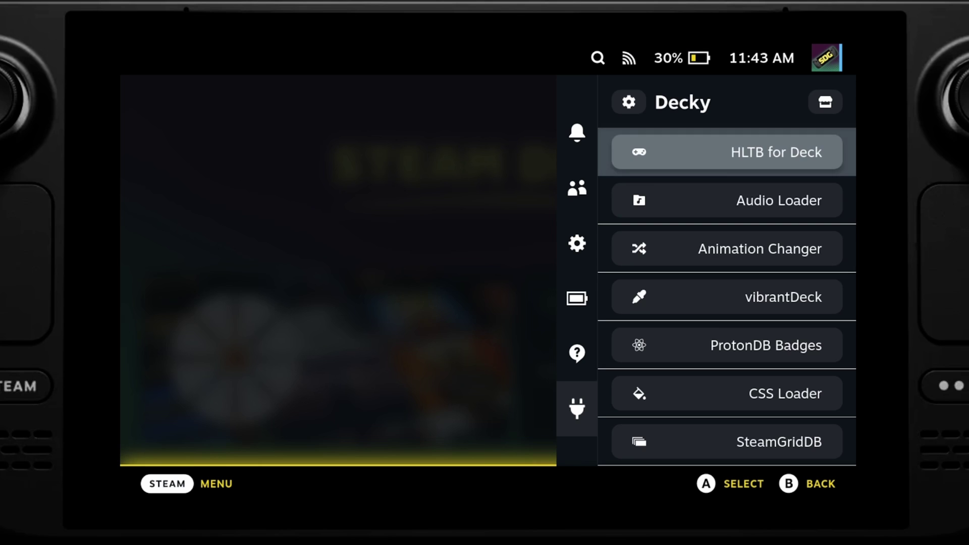
key(Down)
key(Down)
key(Down)
key(Down)
key(Down)
key(Down)
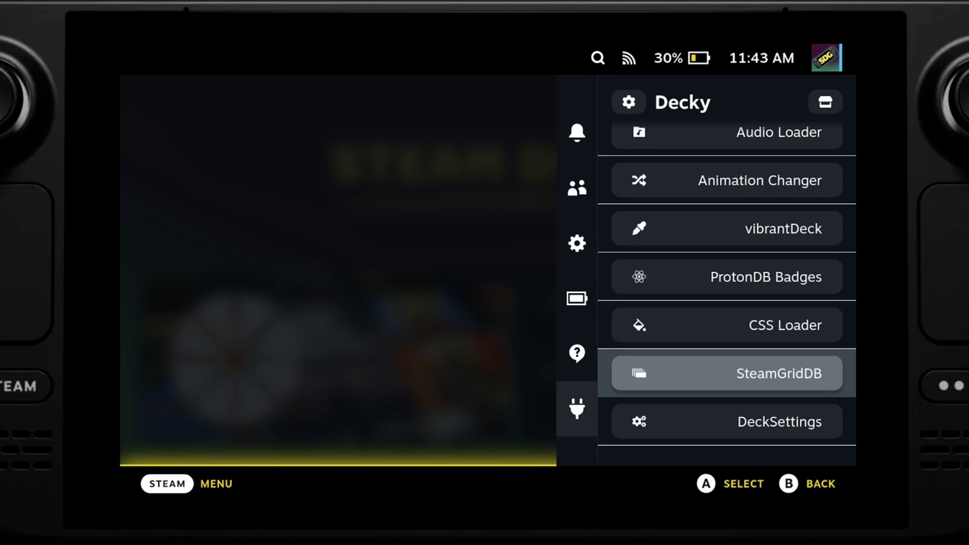
Leave Quick Access and open Control Ultimate Edition's page, showing Platinum ProtonDB and 12.5-hour HLTB main story
key(Escape)
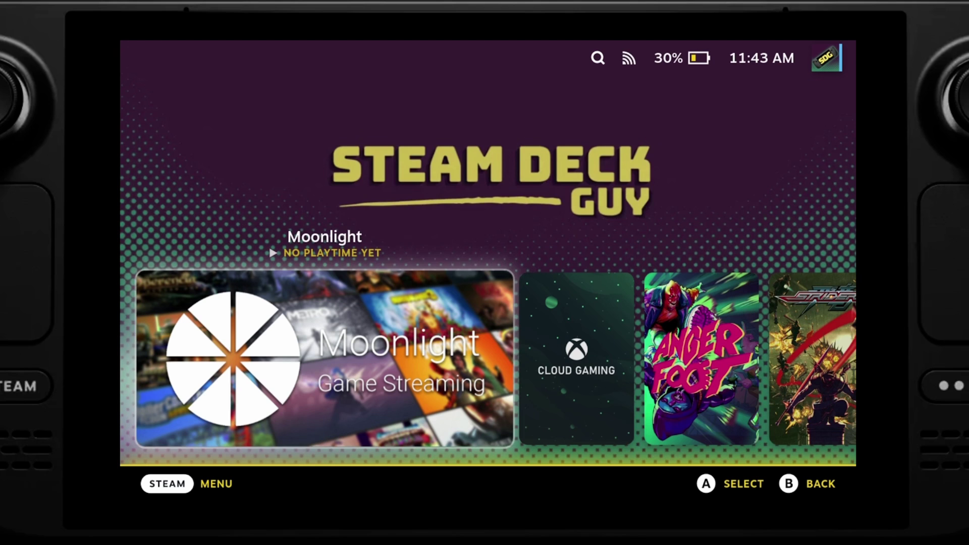
key(Right)
key(Right)
key(Right)
key(Right)
key(Right)
key(Right)
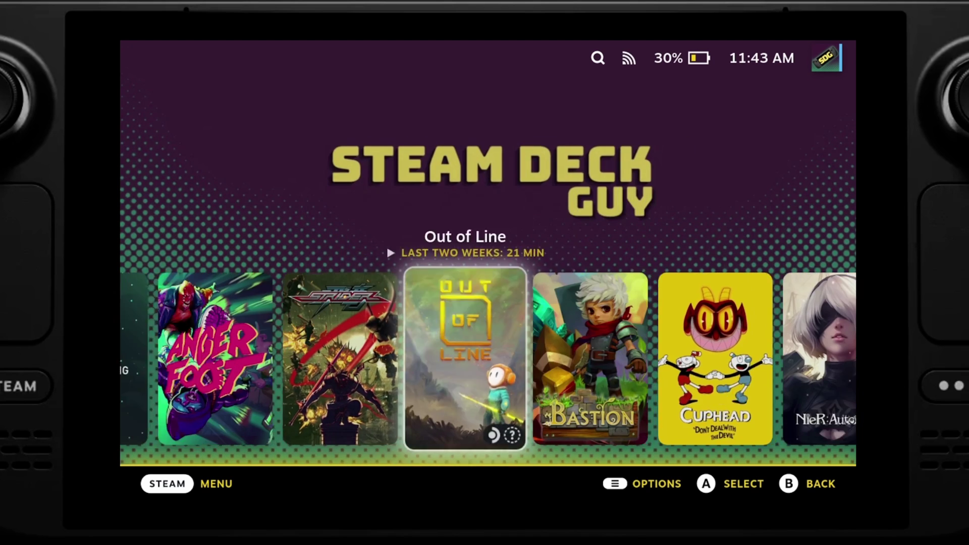
key(Right)
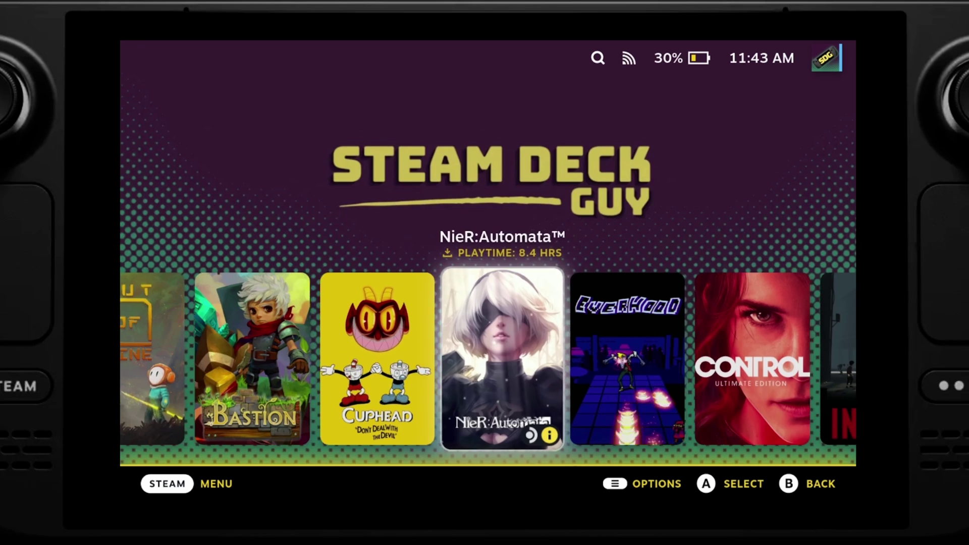
key(Right)
key(Right)
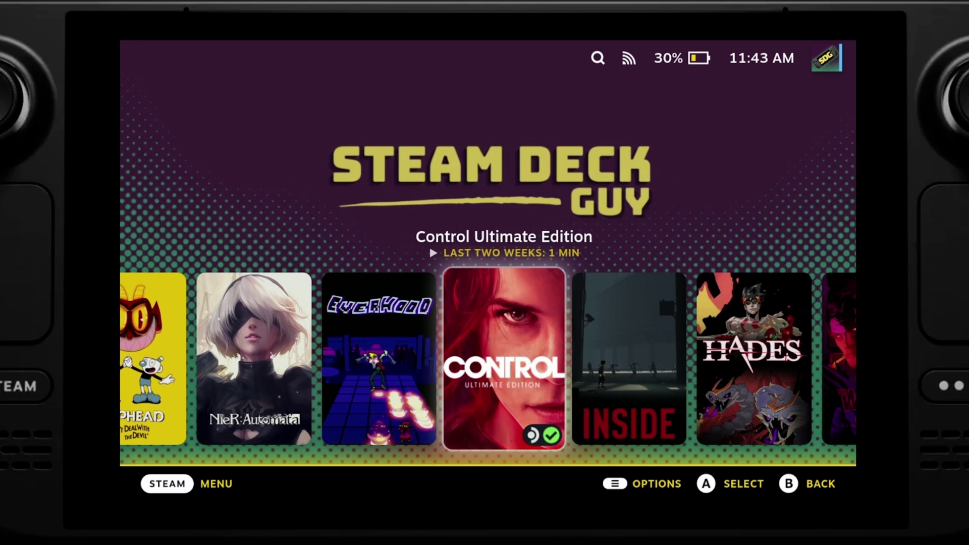
key(Return)
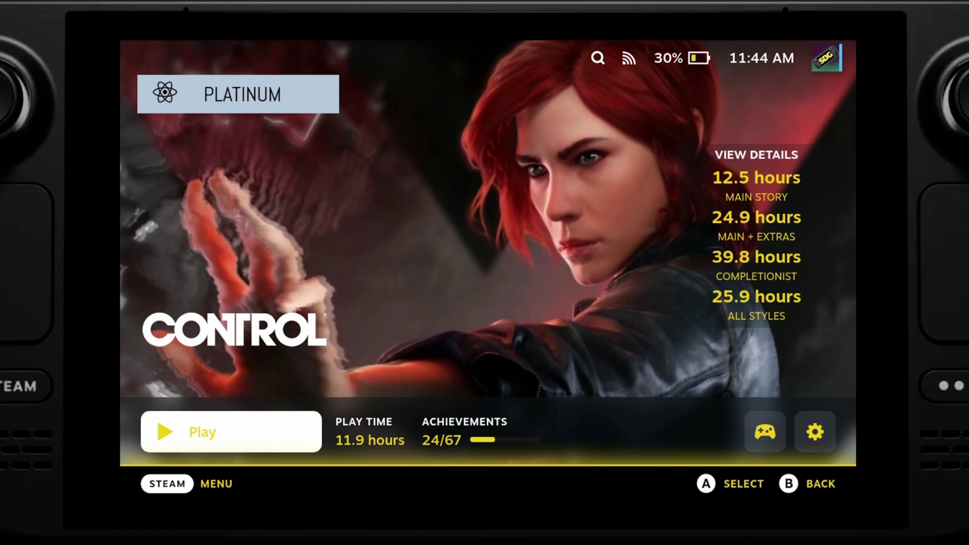
Open Control's Change artwork picker to browse SteamGridDB capsules, then move on to Hades' page
key(Right)
key(Right)
key(Return)
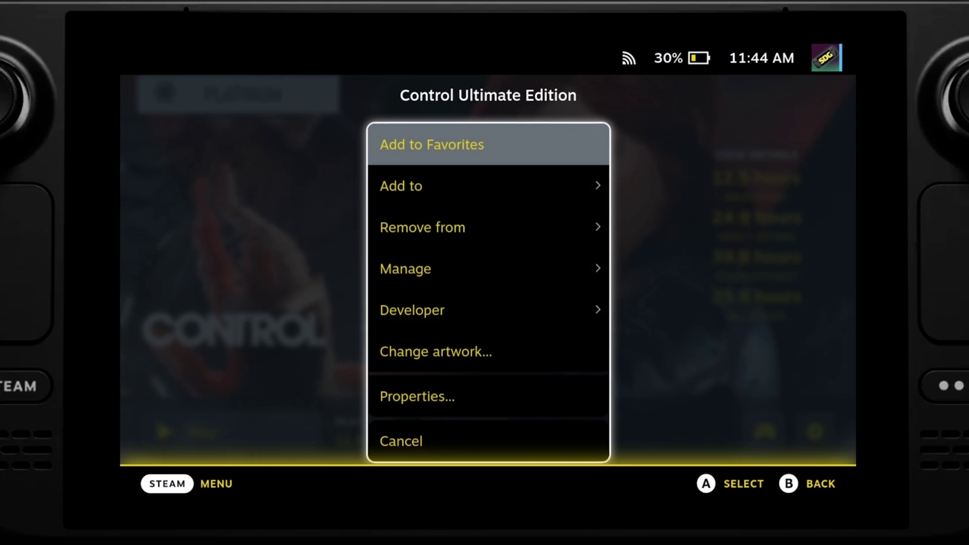
key(Down)
key(Down)
key(Down)
key(Down)
key(Down)
key(Return)
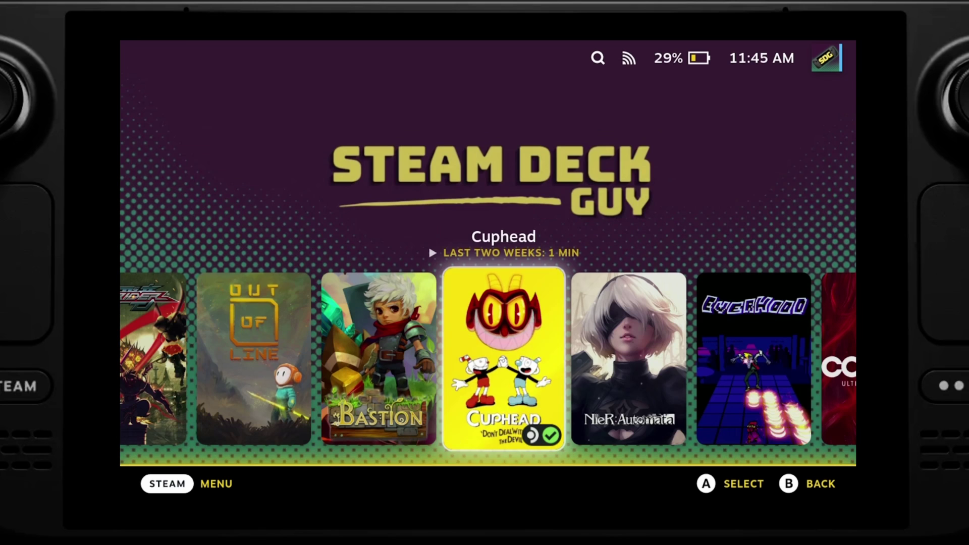
key(Right)
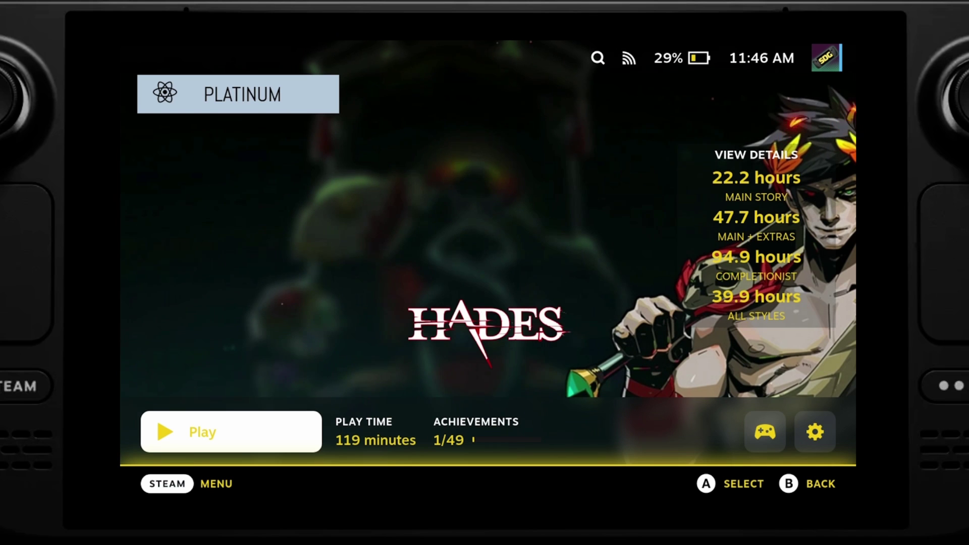
Lower vibrantDeck's display saturation from 130 to 121 and return to the Decky plugin list
key(Up)
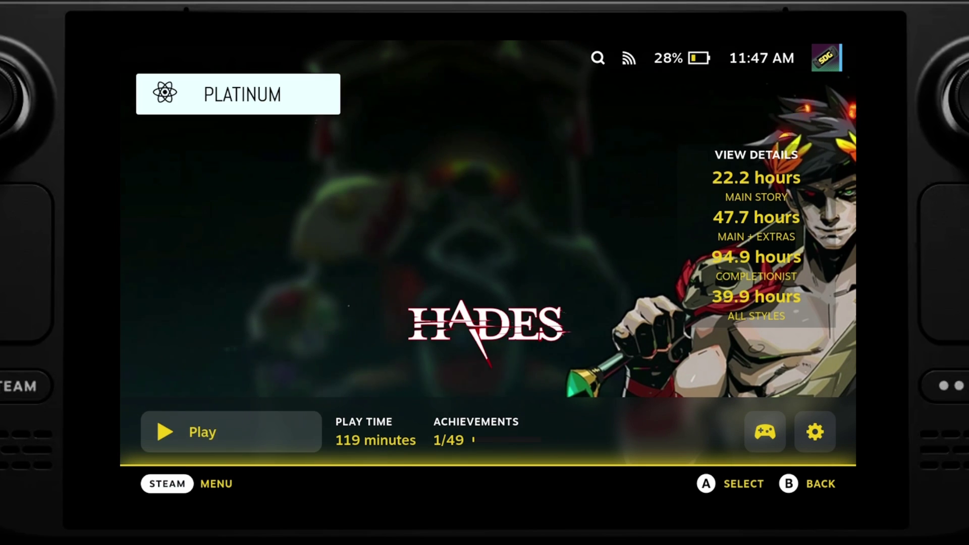
key(ctrl+2)
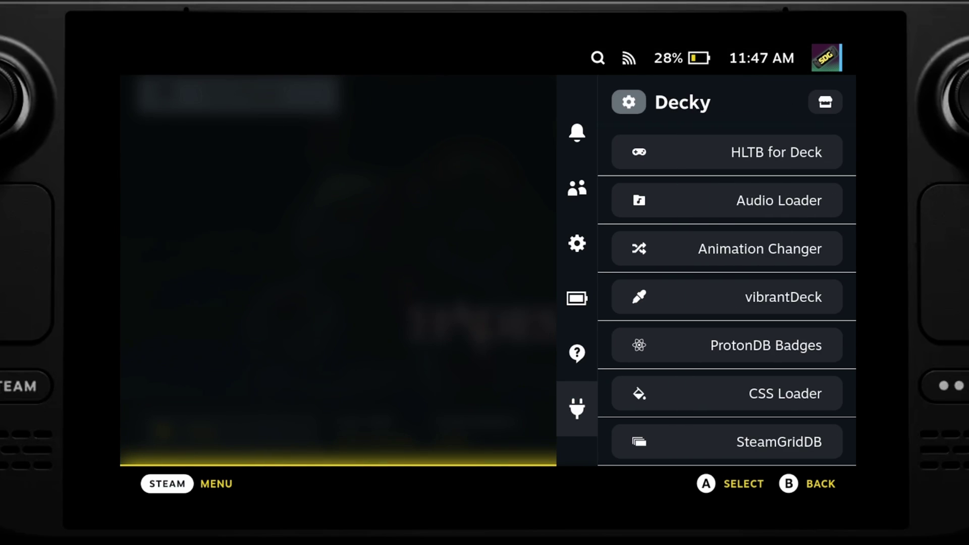
key(Down)
key(Down)
key(Down)
key(Down)
key(Return)
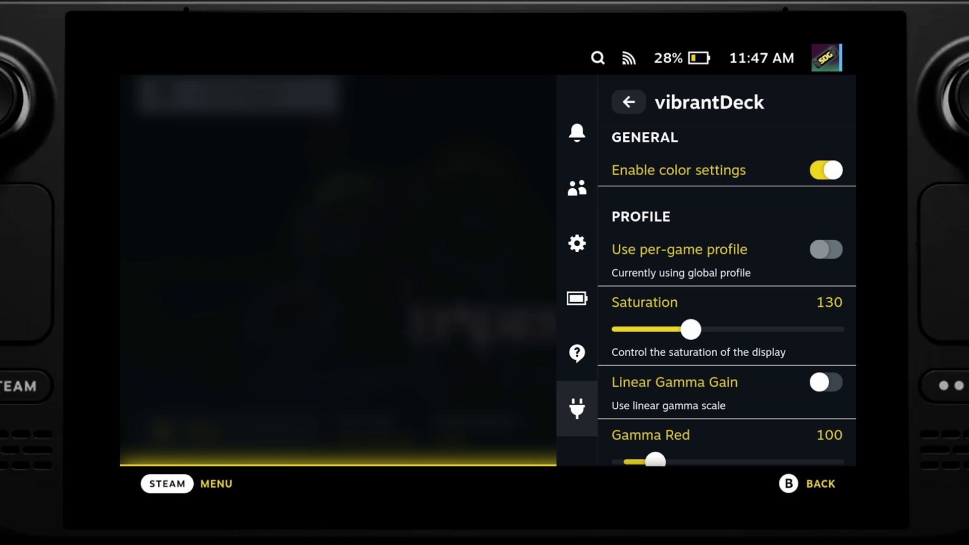
key(Down)
key(Down)
key(Down)
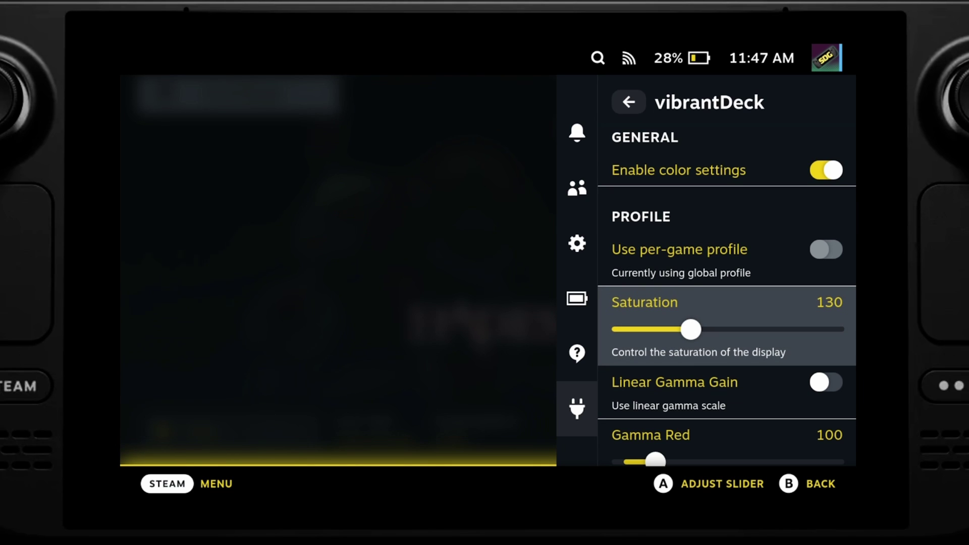
key(Return)
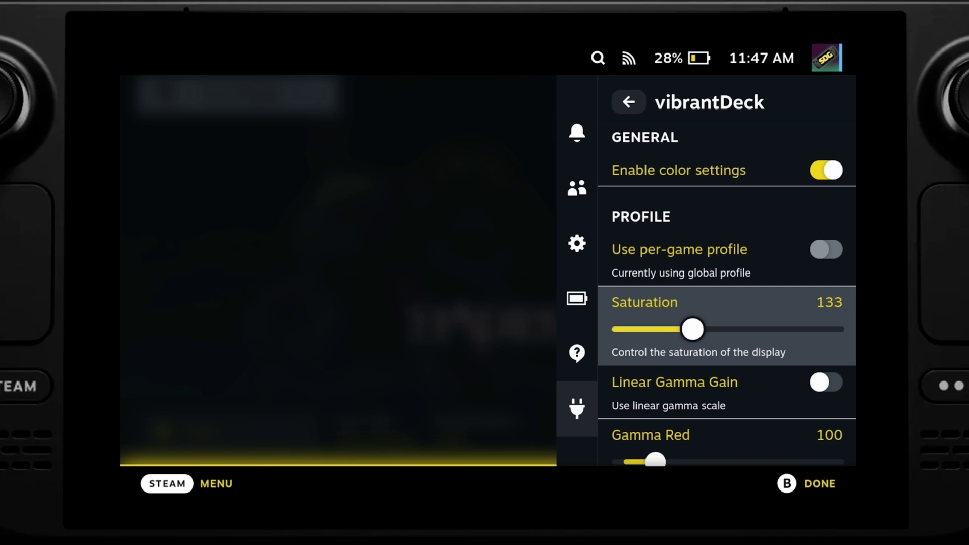
key(Right)
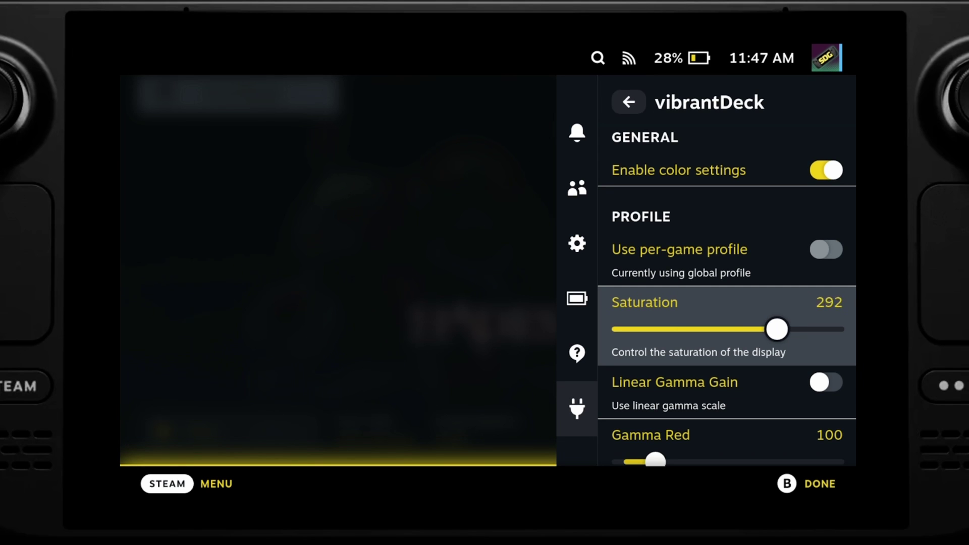
key(Left)
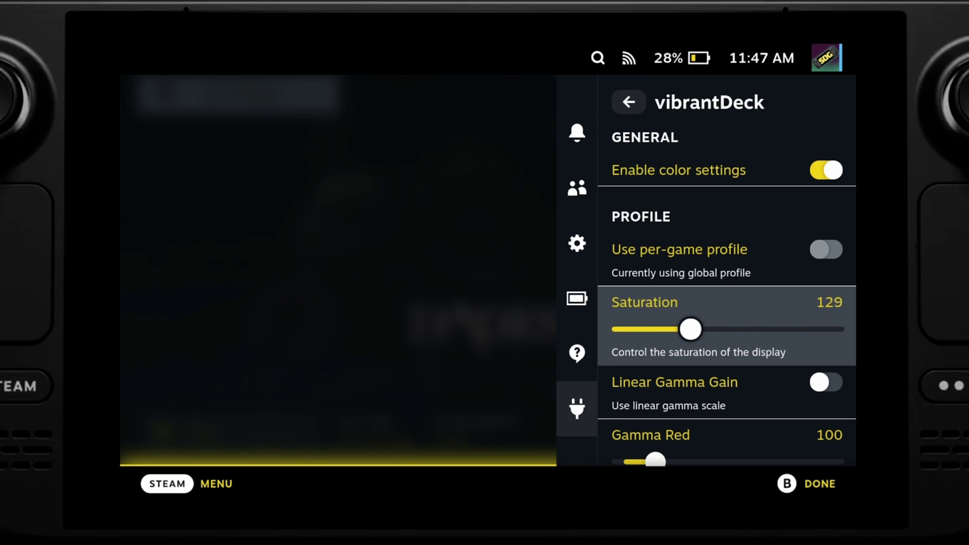
key(Escape)
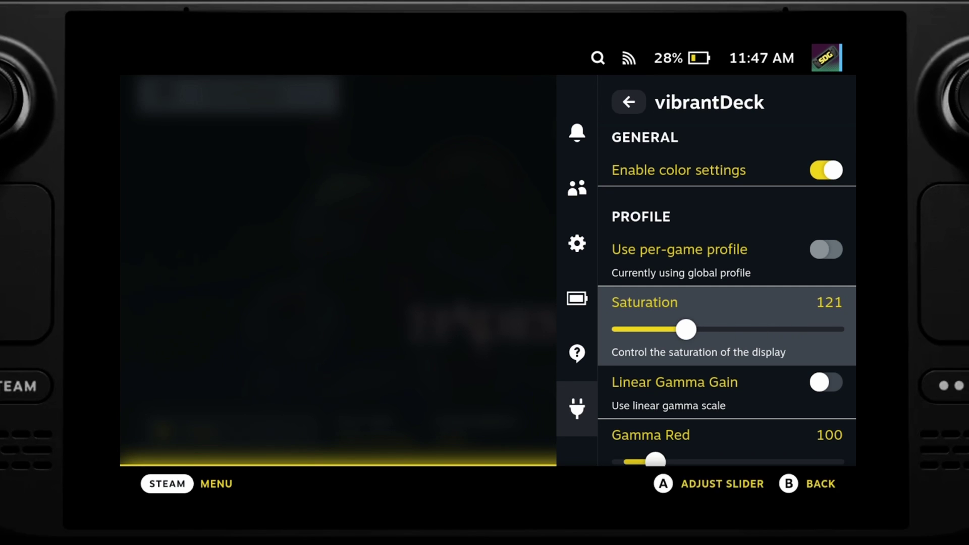
key(Escape)
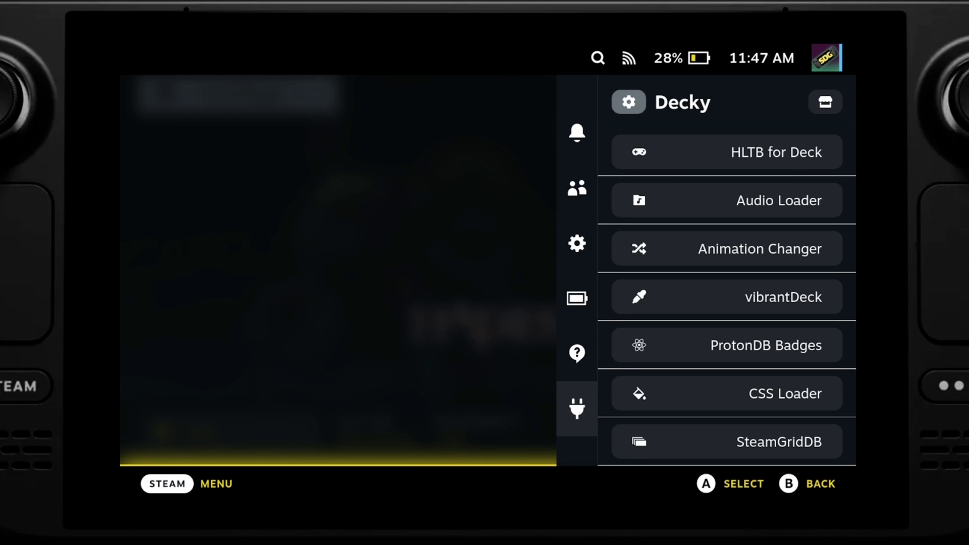
Turn on the No QAM Blur theme in CSS Loader
key(Right)
key(Down)
key(Down)
key(Down)
key(Down)
key(Down)
key(Down)
key(Return)
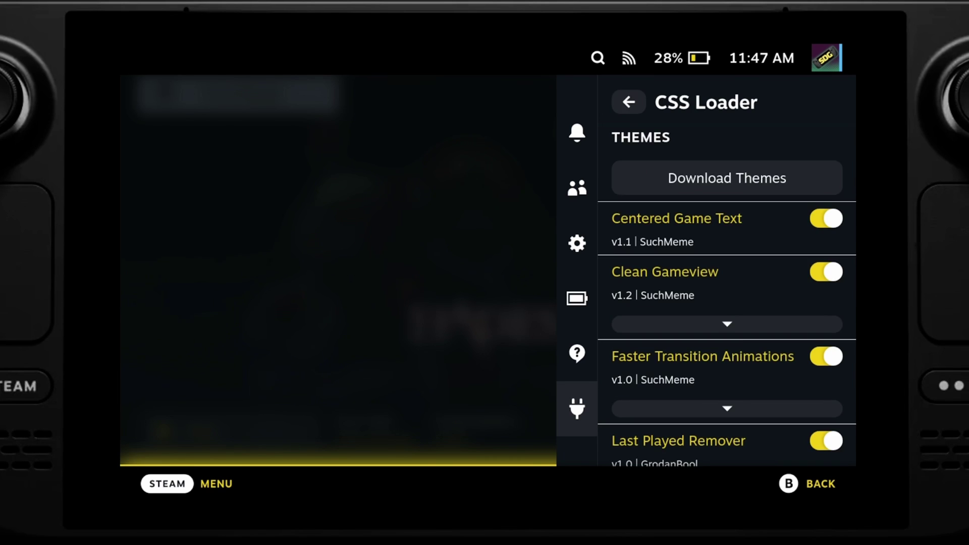
key(Down)
key(Down)
key(Down)
key(Down)
key(Down)
key(Down)
key(Down)
key(Down)
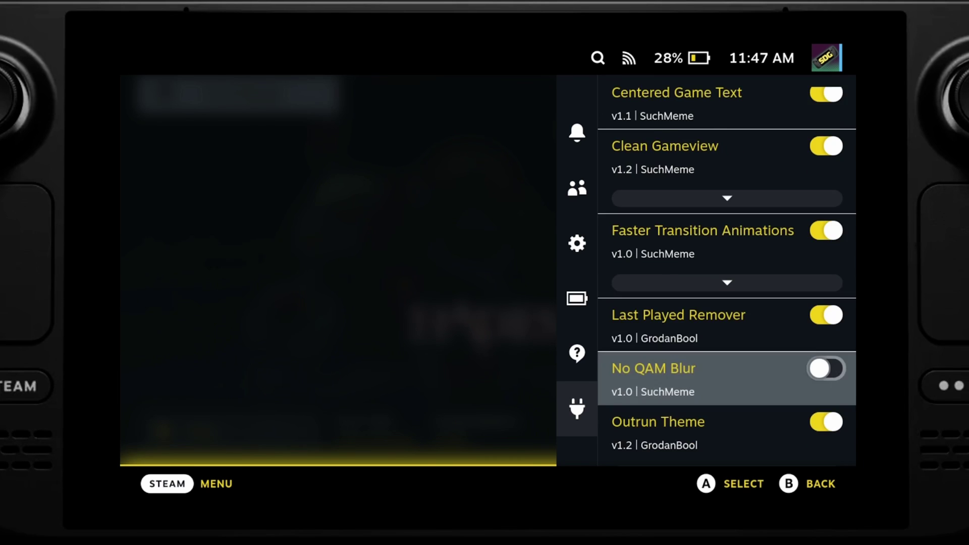
key(Return)
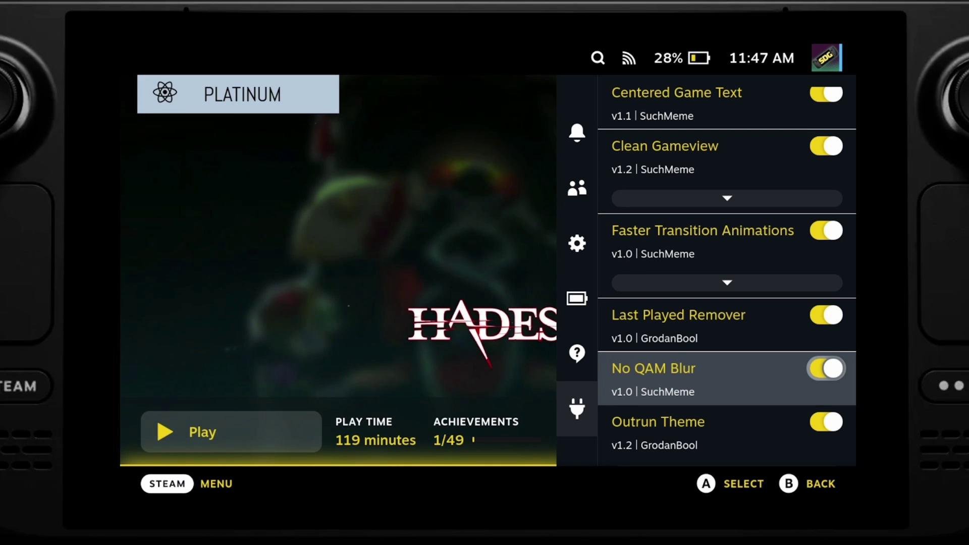
key(Up)
key(Up)
key(Up)
key(Up)
key(Up)
key(Up)
key(Up)
key(Escape)
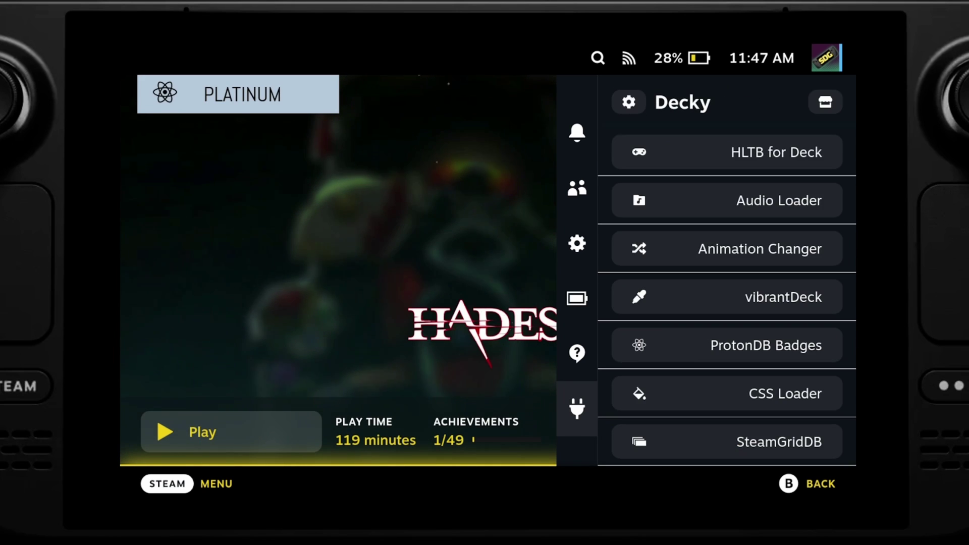
Raise vibrantDeck's display saturation, settling at 172
key(Down)
key(Down)
key(Down)
key(Down)
key(Return)
key(Down)
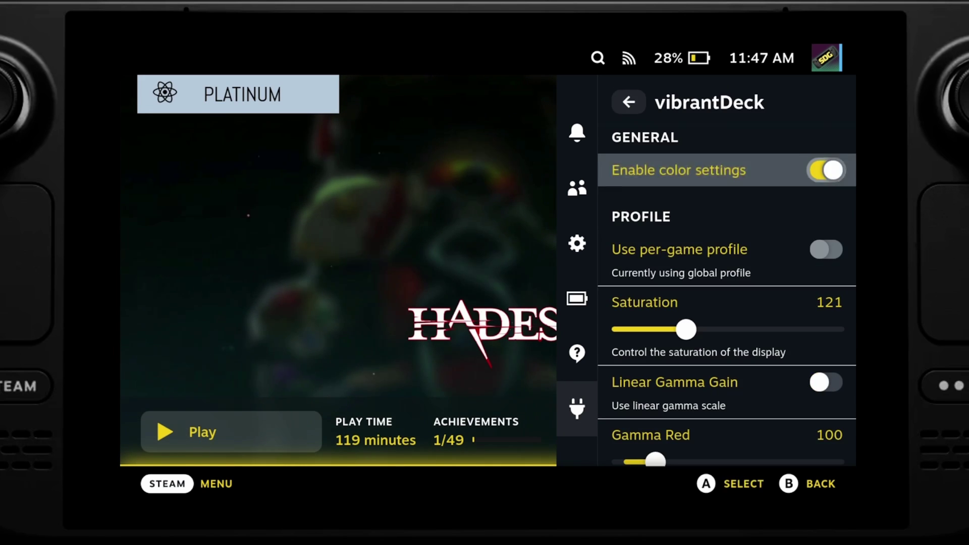
key(Down)
key(Down)
key(Up)
key(Return)
key(Right)
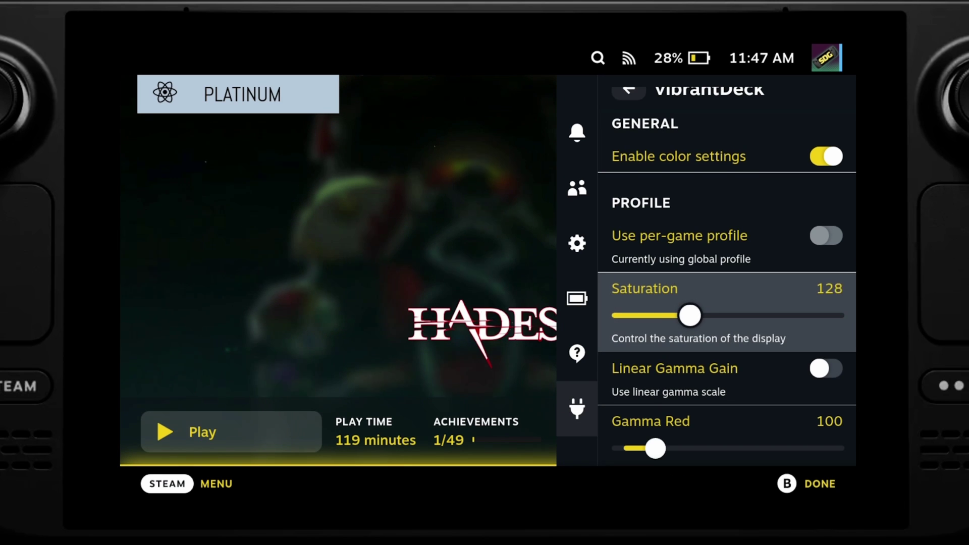
key(Right)
key(Right)
key(Right)
key(Right)
key(Right)
key(Right)
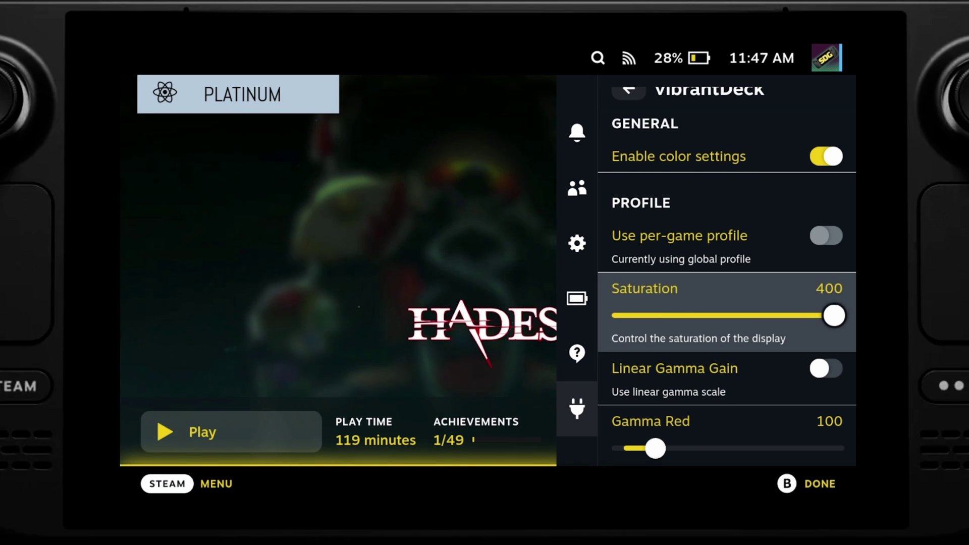
key(Left)
key(Left)
key(Left)
key(Left)
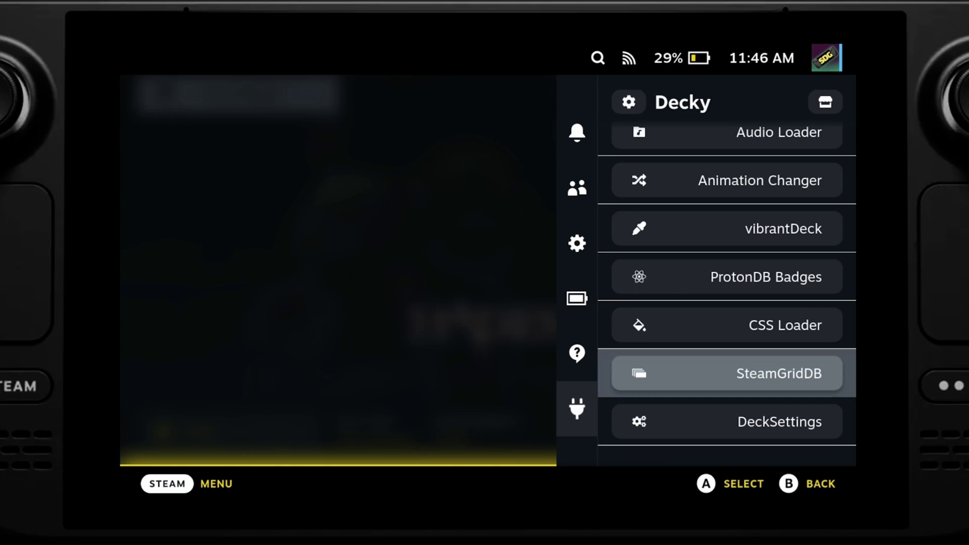
key(Down)
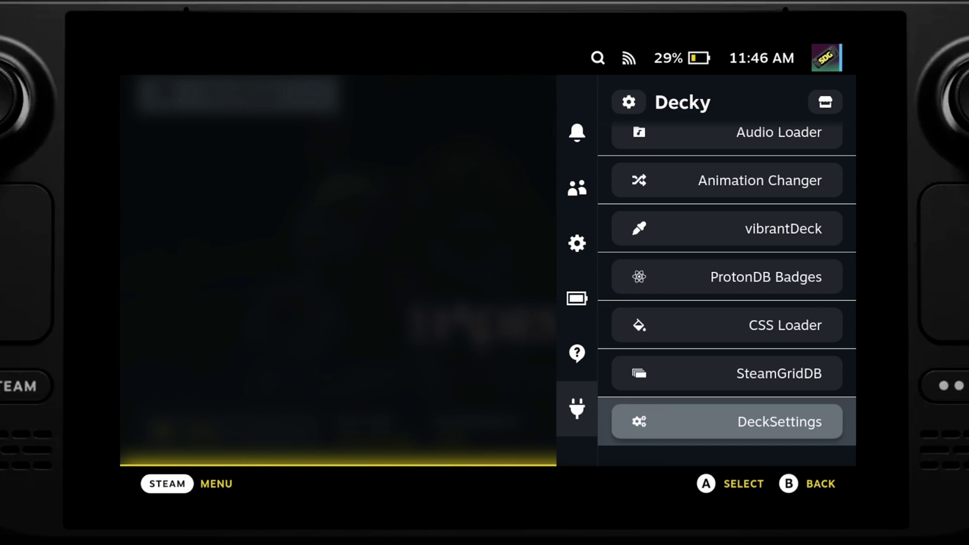
key(Return)
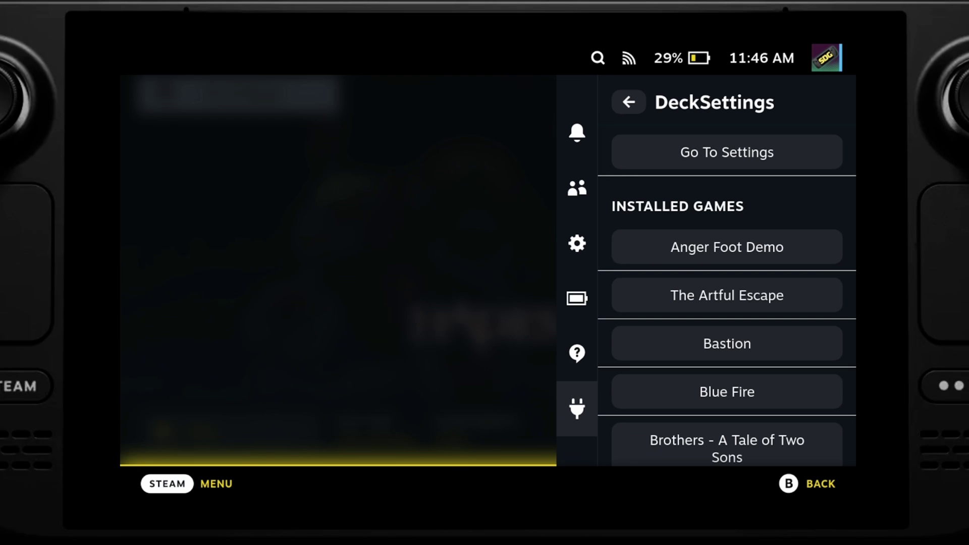
key(Down)
key(Down)
key(Down)
key(Down)
key(Down)
key(Down)
key(Down)
key(Down)
key(Down)
key(Down)
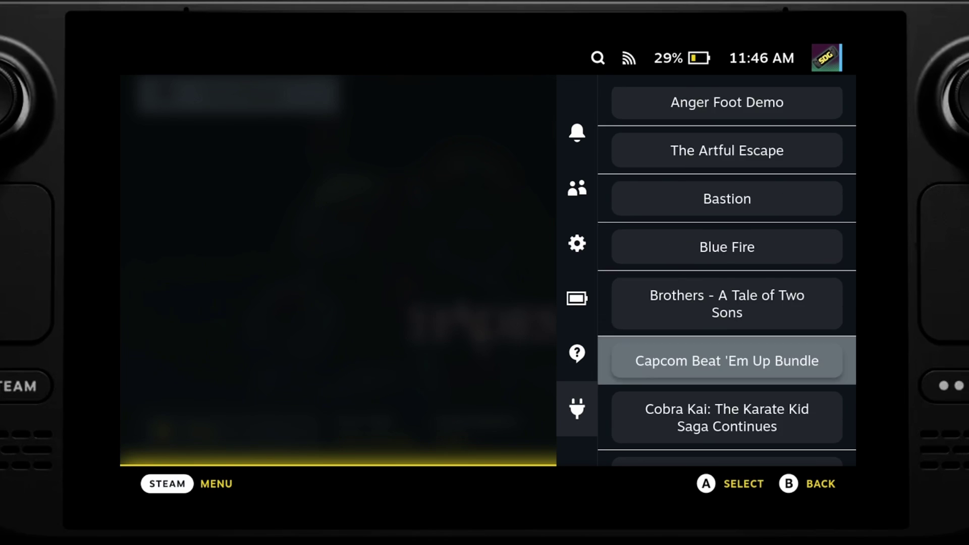
key(Down)
key(Down)
key(Down)
key(Down)
key(Down)
key(Down)
key(Down)
key(Down)
key(Down)
key(Down)
key(Down)
key(Down)
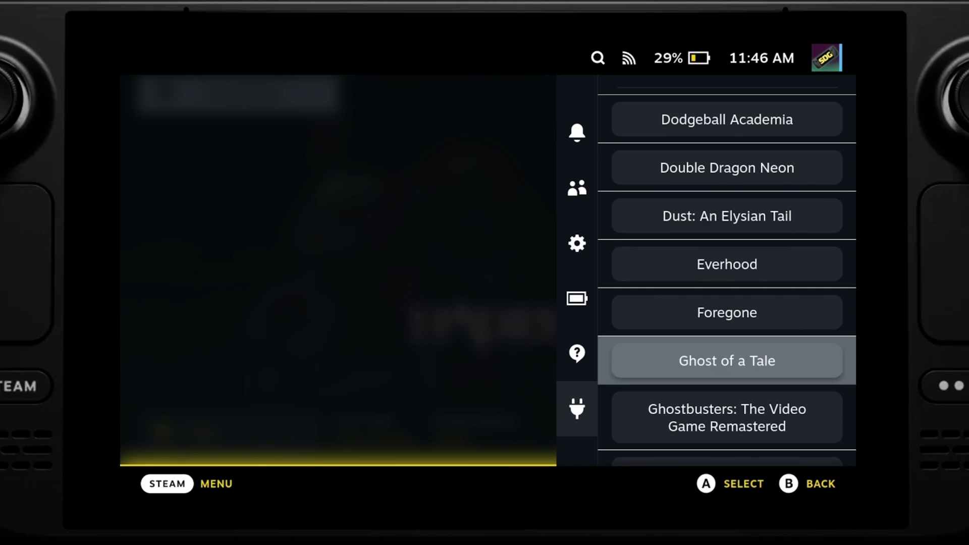
key(Down)
key(Down)
key(Up)
key(Return)
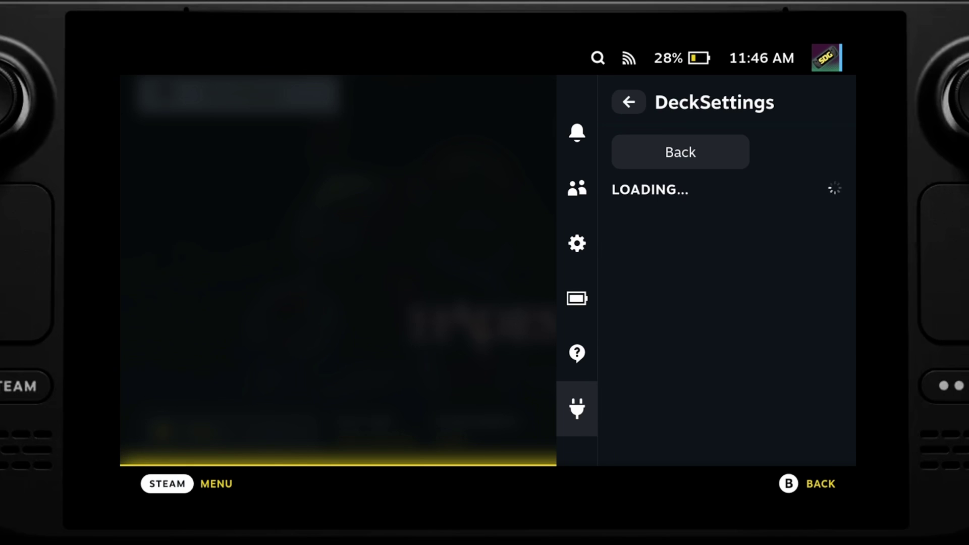
key(Down)
key(Down)
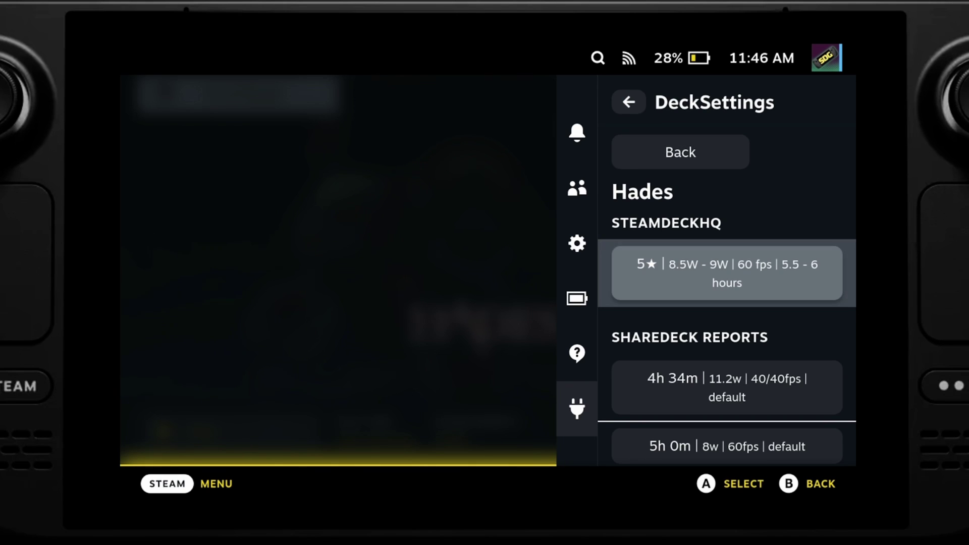
key(Down)
key(Up)
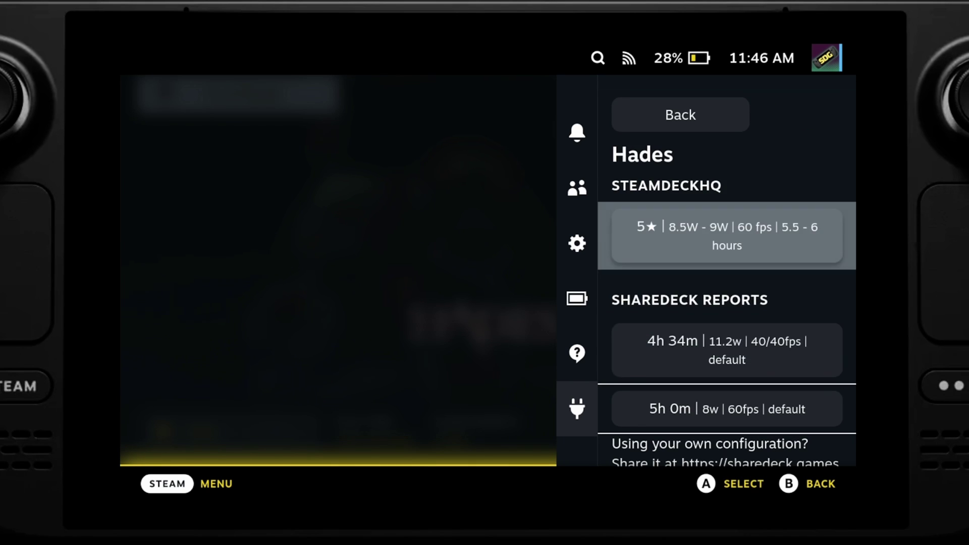
key(Return)
key(Down)
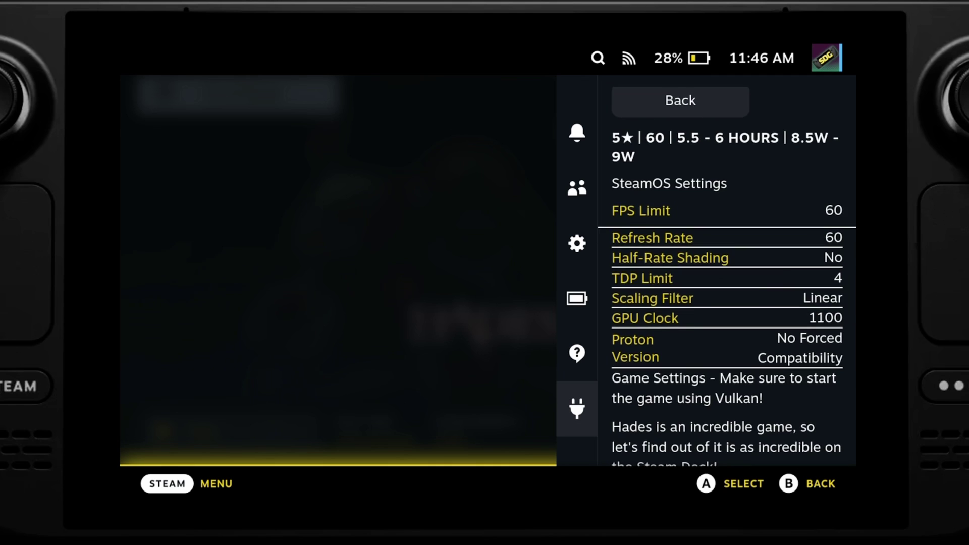
key(Up)
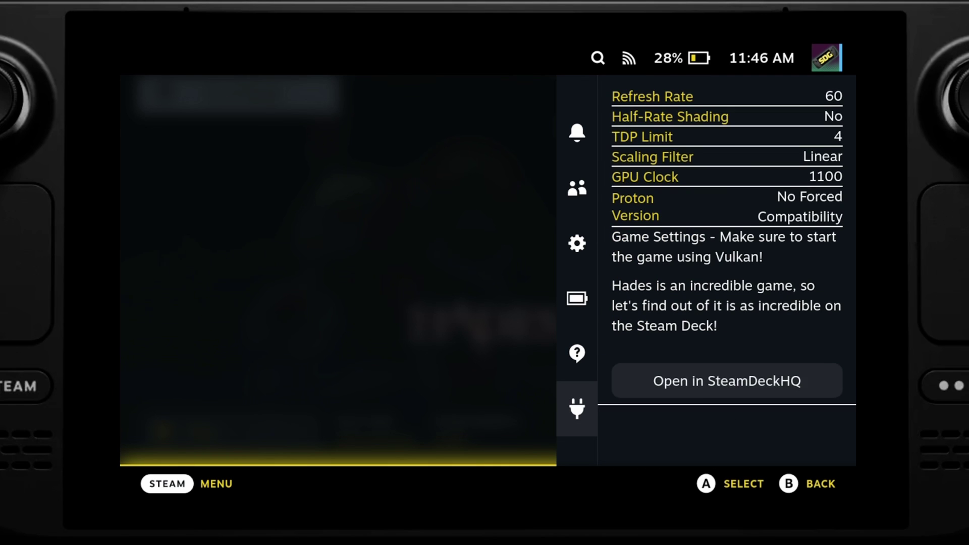
Open DeckSettings and bring up the God of War performance reports
key(Escape)
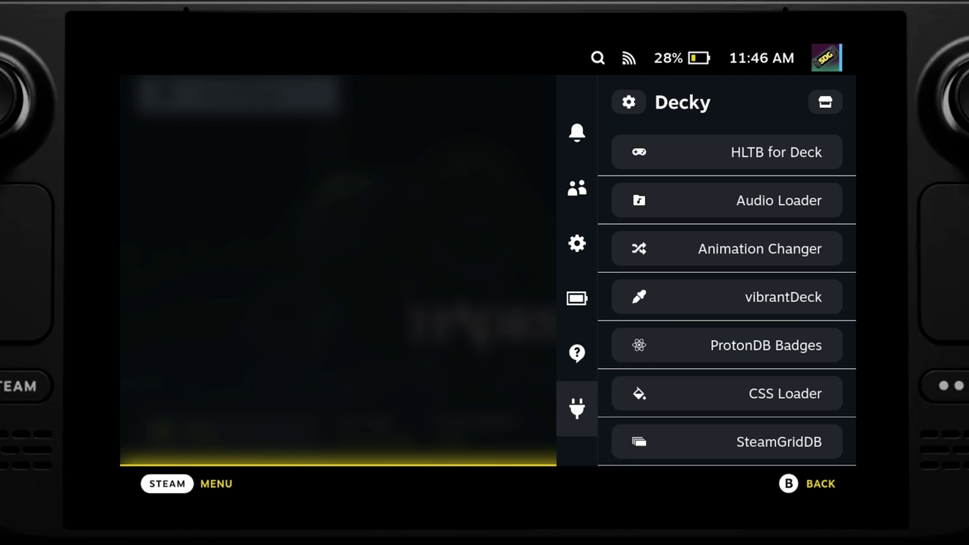
key(Down)
key(Down)
key(Down)
key(Down)
key(Down)
key(Down)
key(Down)
key(Down)
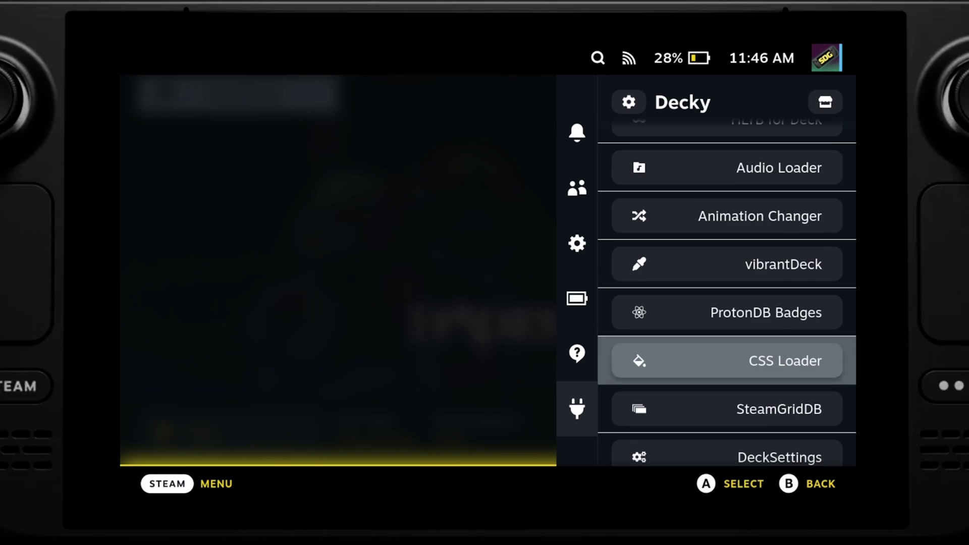
key(Return)
key(Down)
key(Down)
key(Down)
key(Down)
key(Down)
key(Down)
key(Down)
key(Down)
key(Down)
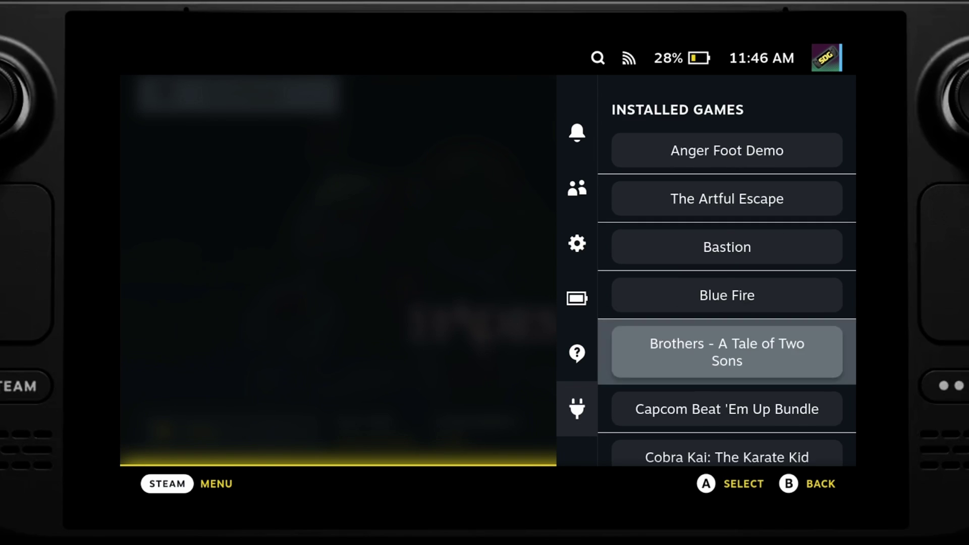
key(Down)
key(Down)
key(Down)
key(Down)
key(Down)
key(Down)
key(Down)
key(Down)
key(Down)
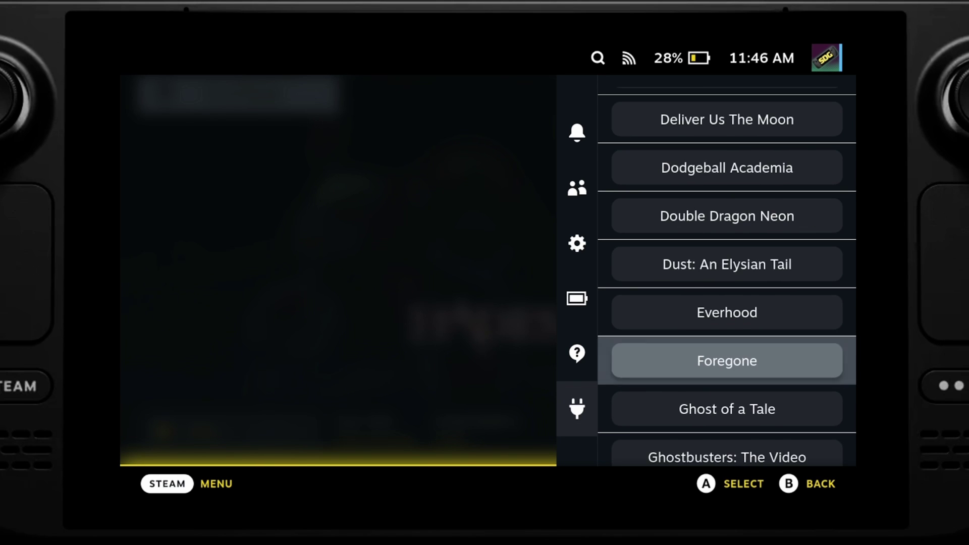
key(Down)
key(Down)
key(Down)
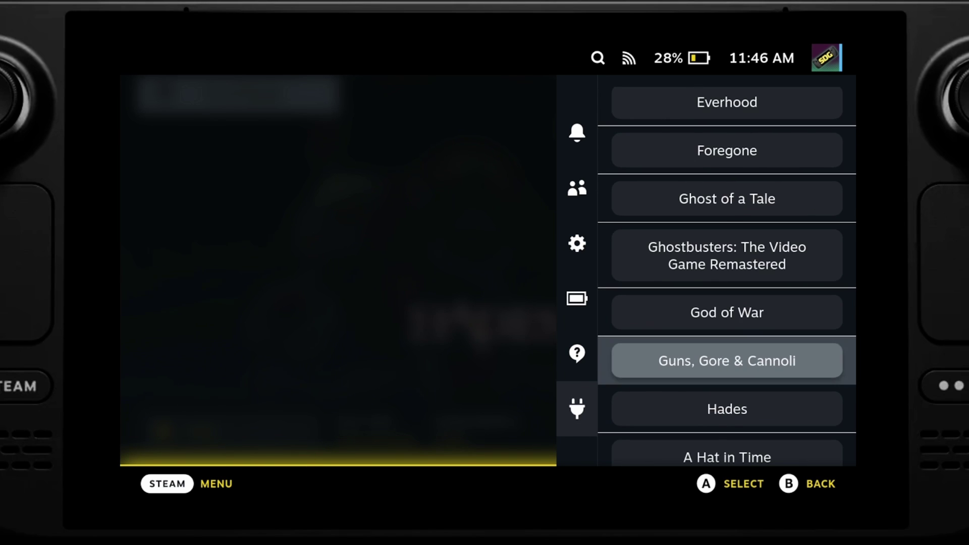
key(Up)
key(Return)
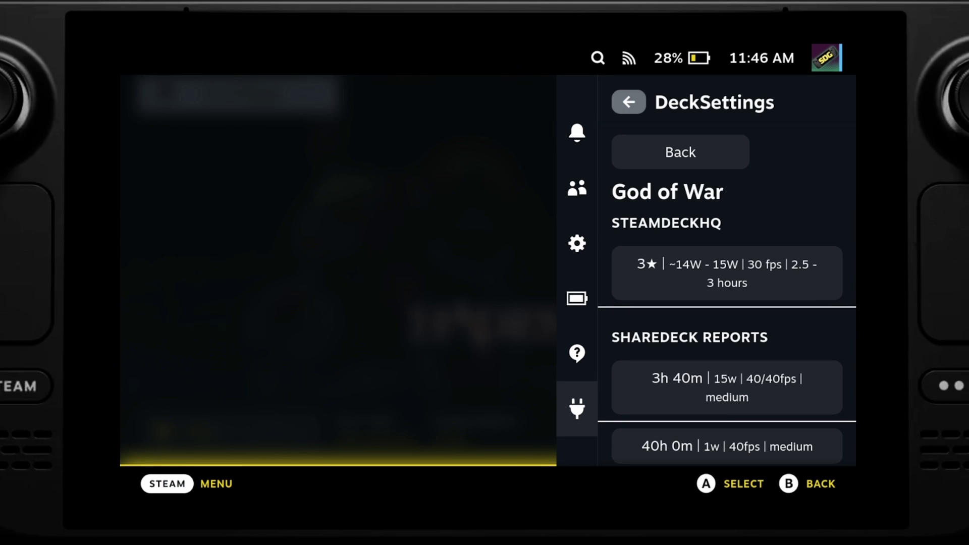
Open the 3h 46m report showing low preset, 30fps and 8w TDP limit
key(Down)
key(Down)
key(Down)
key(Down)
key(Down)
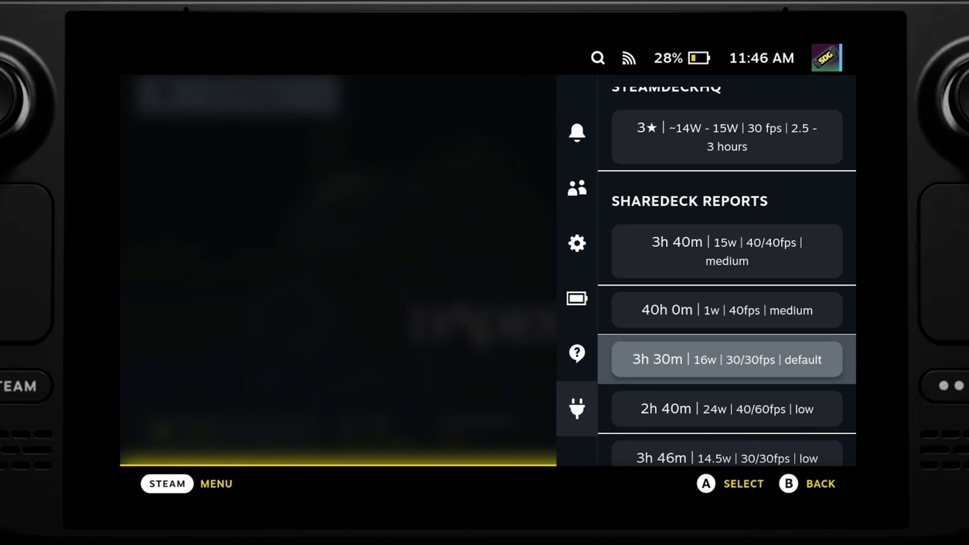
key(Down)
key(Down)
key(Up)
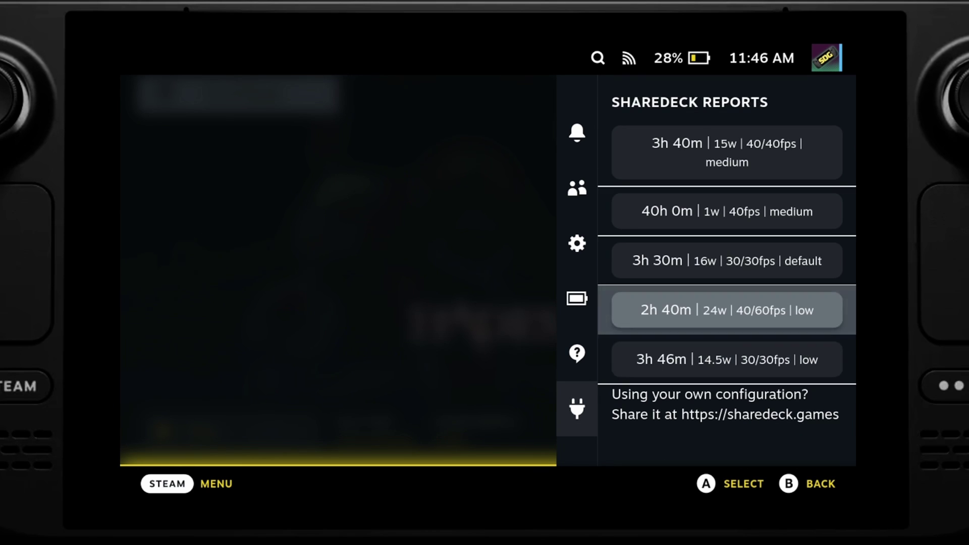
key(Down)
key(Return)
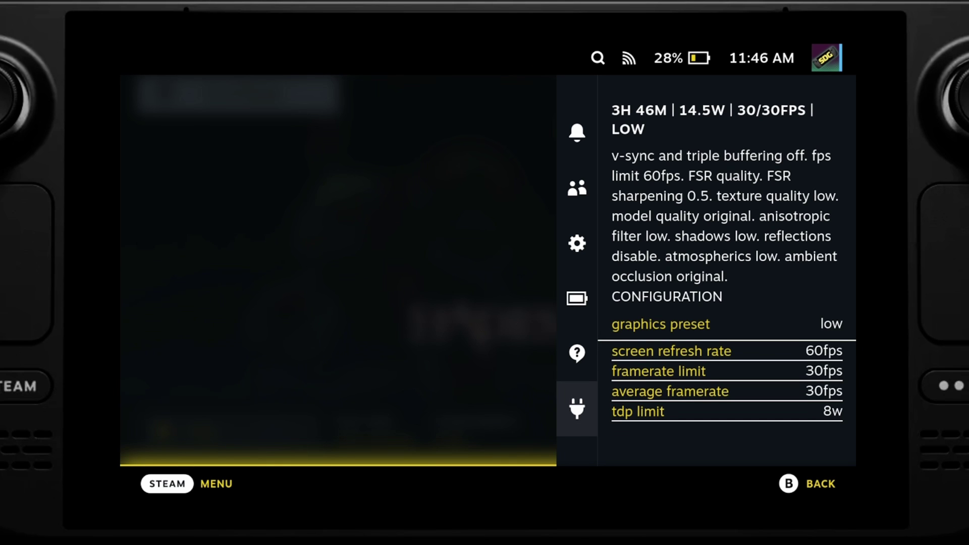